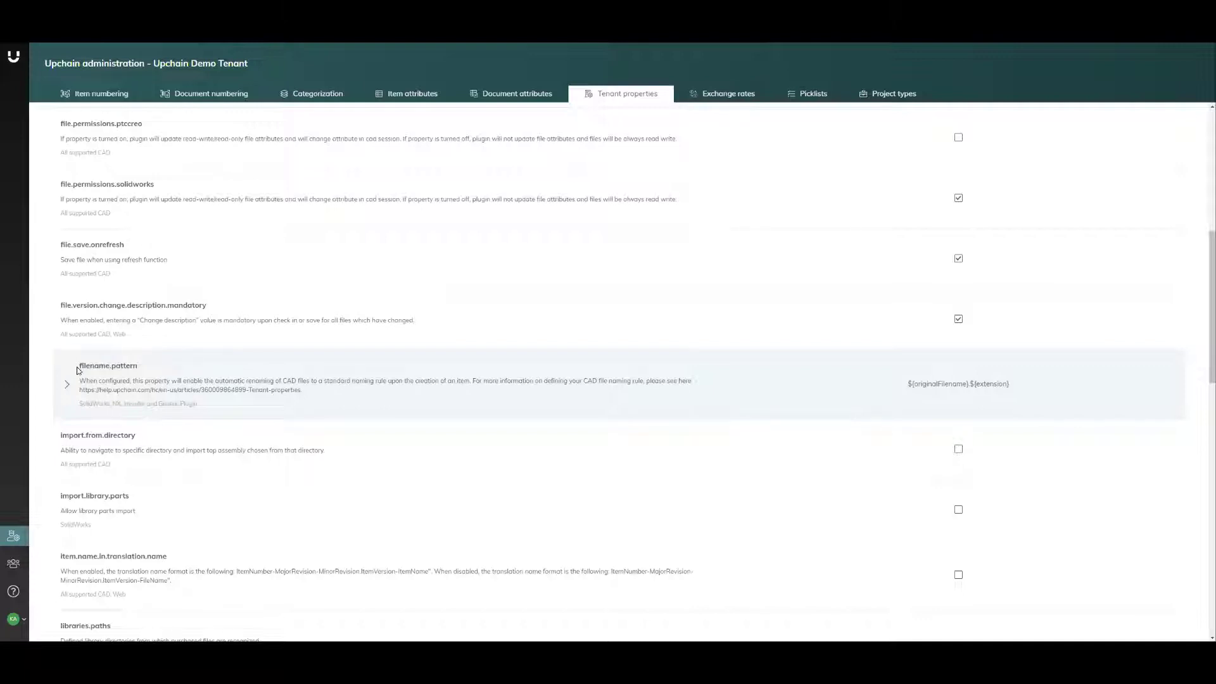
- Examine the filename.pattern tenant property's description of how CAD files are renamed to a standard rule when items are created
{"action": "left_click_drag", "start_coordinate": [79, 366], "coordinate": [139, 369]}
{"action": "left_click", "coordinate": [340, 386]}
{"action": "left_click_drag", "start_coordinate": [297, 380], "coordinate": [470, 381]}
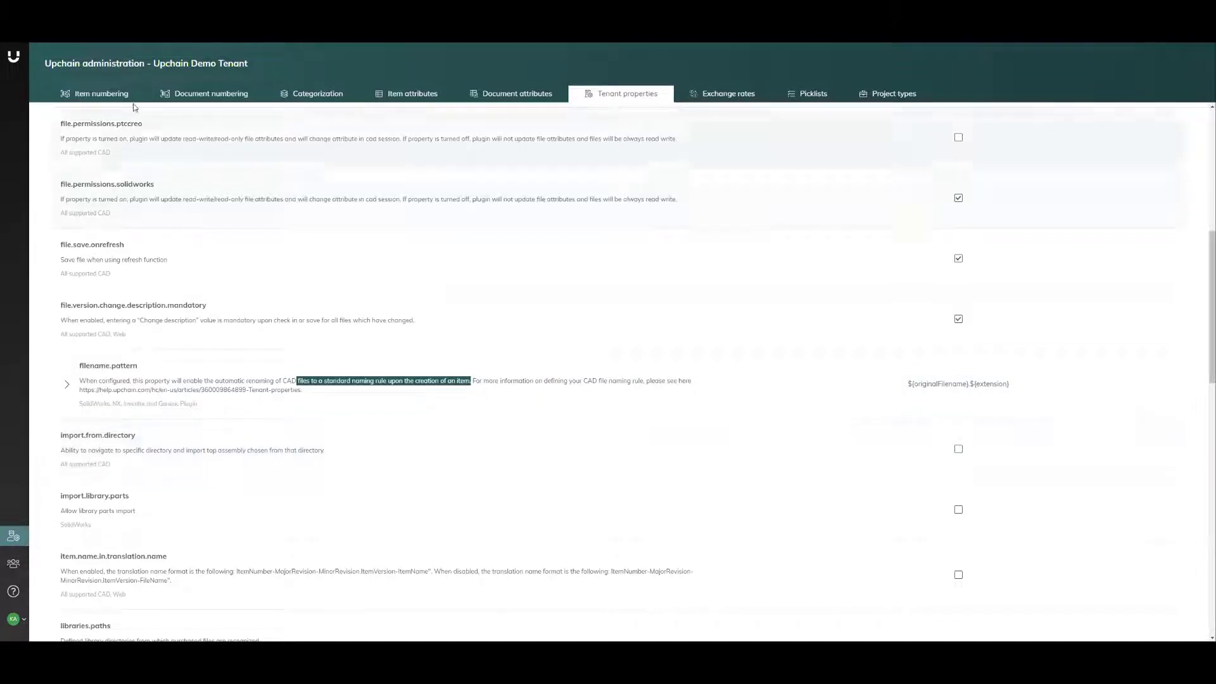
{"action": "right_click", "coordinate": [99, 94]}
{"action": "left_click", "coordinate": [115, 100]}
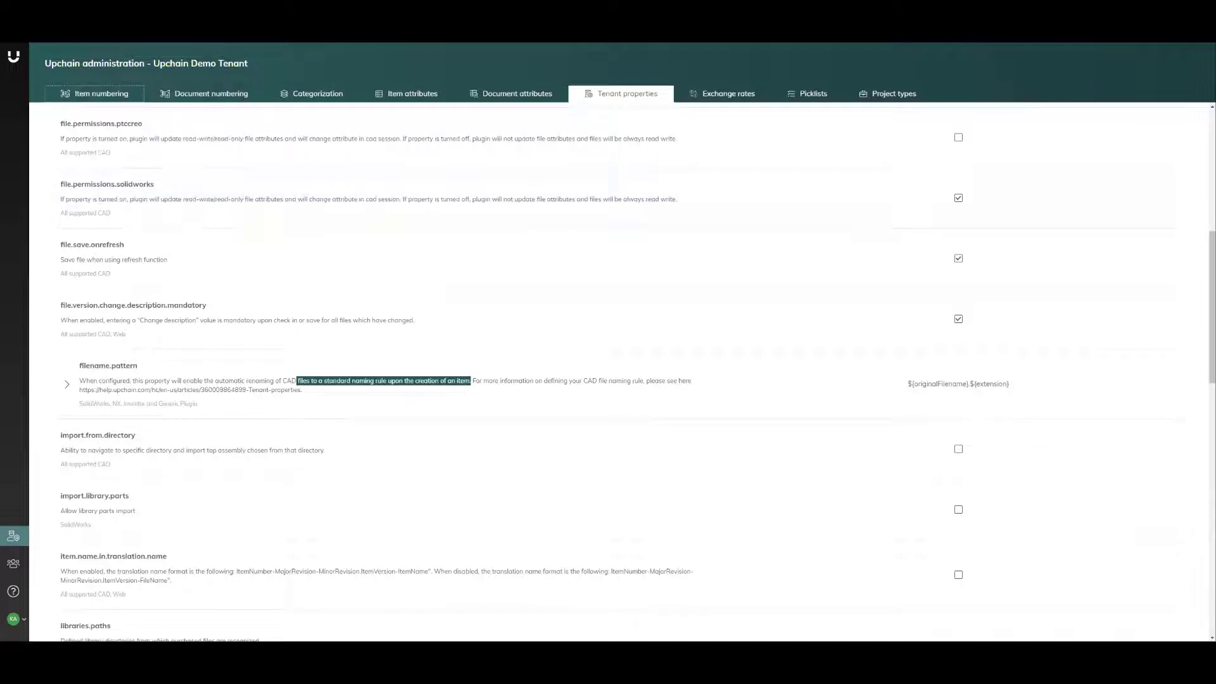
{"action": "left_click", "coordinate": [444, 13]}
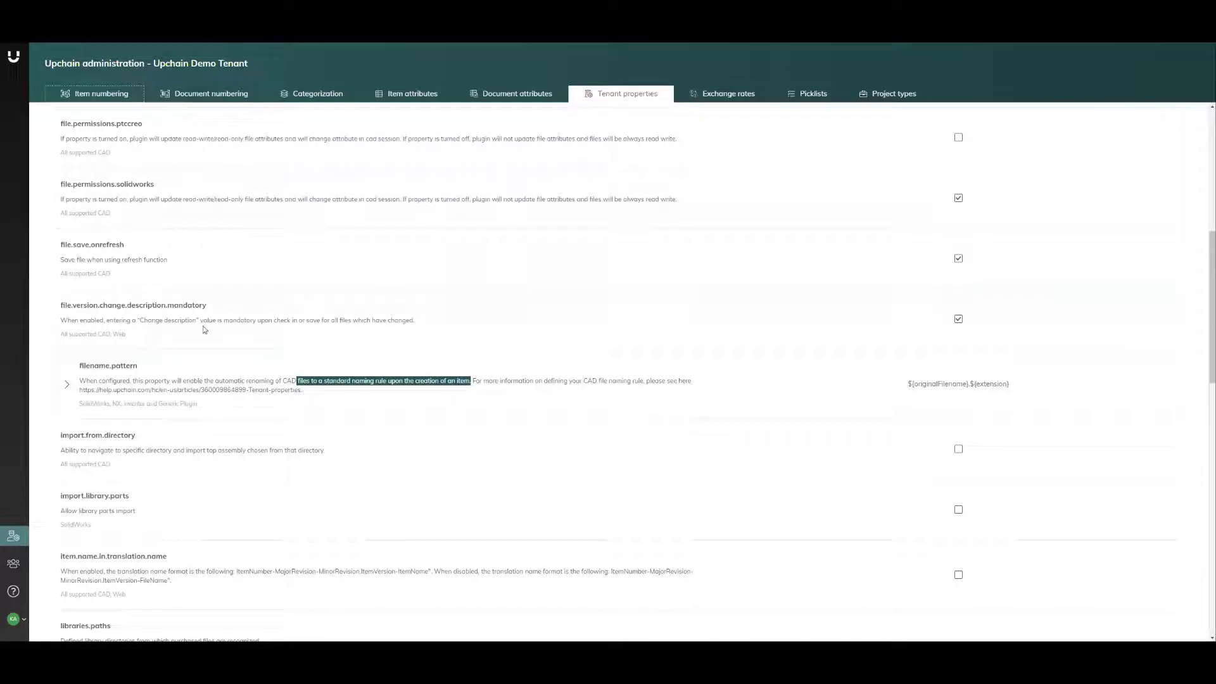
{"action": "left_click", "coordinate": [196, 366]}
{"action": "left_click_drag", "start_coordinate": [77, 368], "coordinate": [310, 396]}
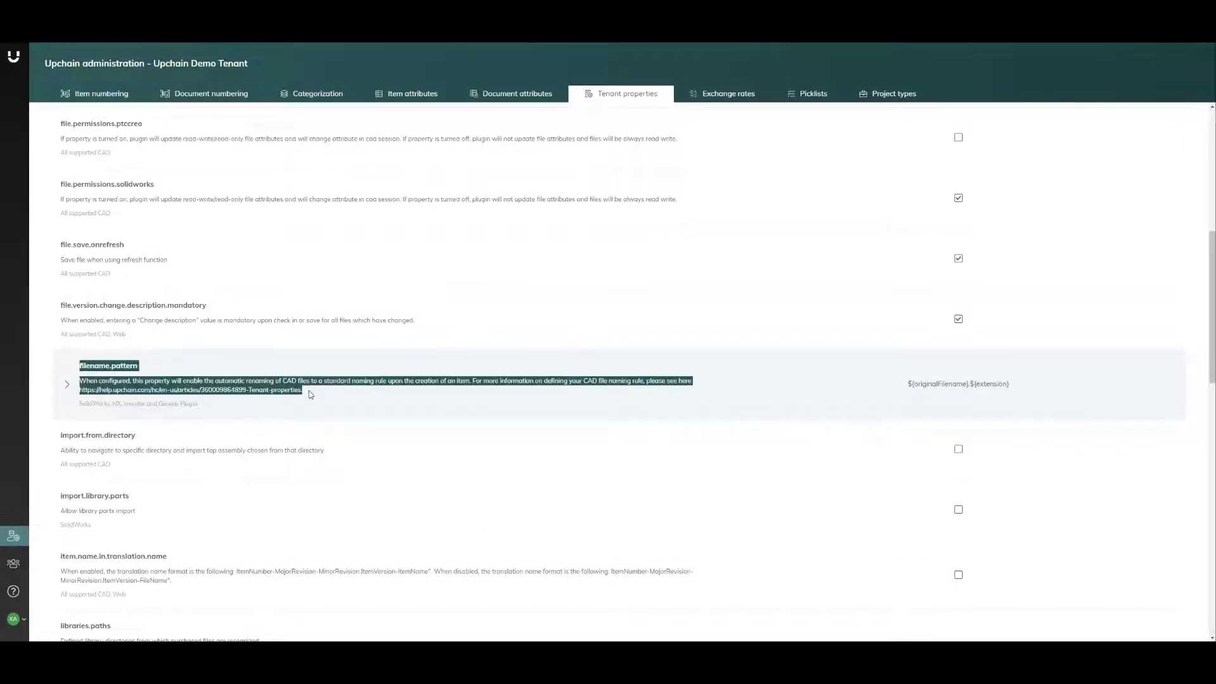
{"action": "left_click", "coordinate": [285, 412]}
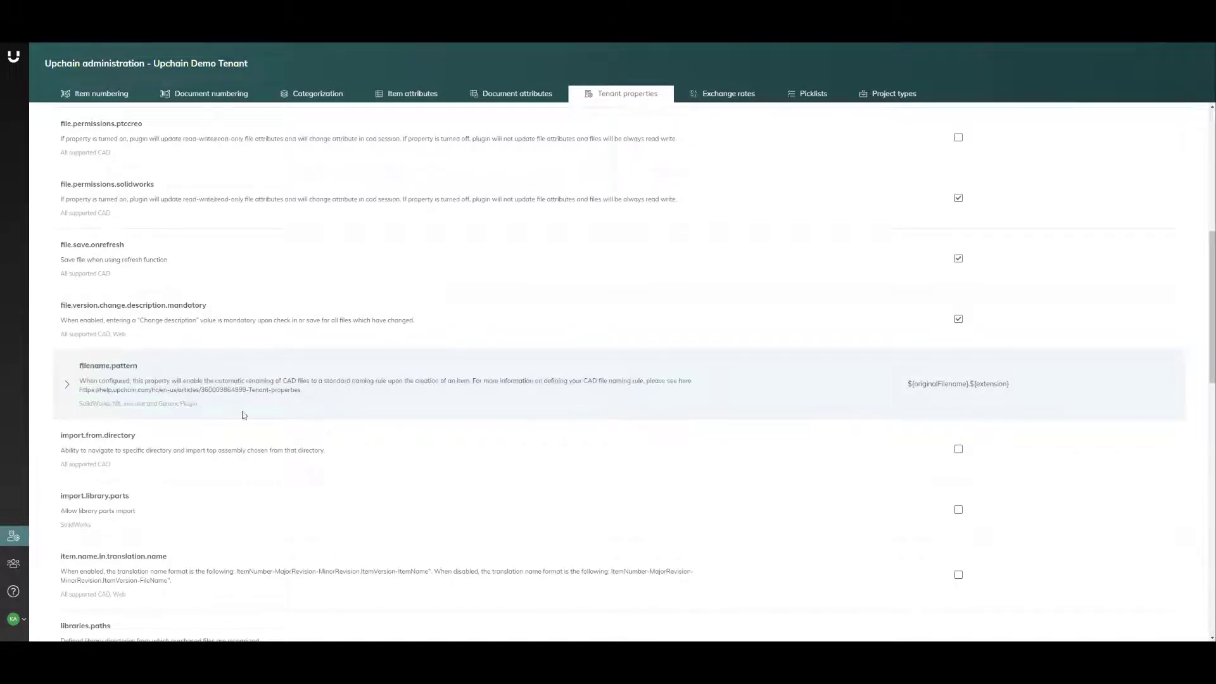
- Review the permitted filename.pattern variables in the linked tenant properties help article and check the original filename part of the property's value
{"action": "left_click_drag", "start_coordinate": [79, 396], "coordinate": [299, 391]}
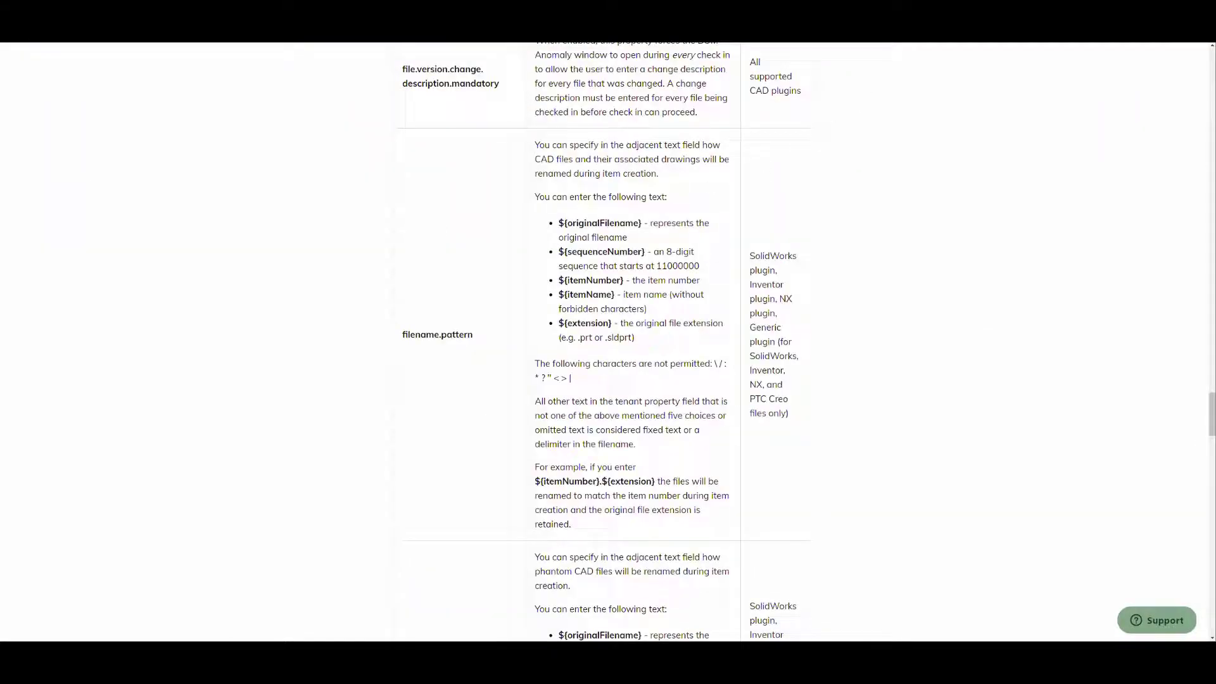
{"action": "left_click_drag", "start_coordinate": [535, 145], "coordinate": [613, 529]}
{"action": "left_click", "coordinate": [449, 432]}
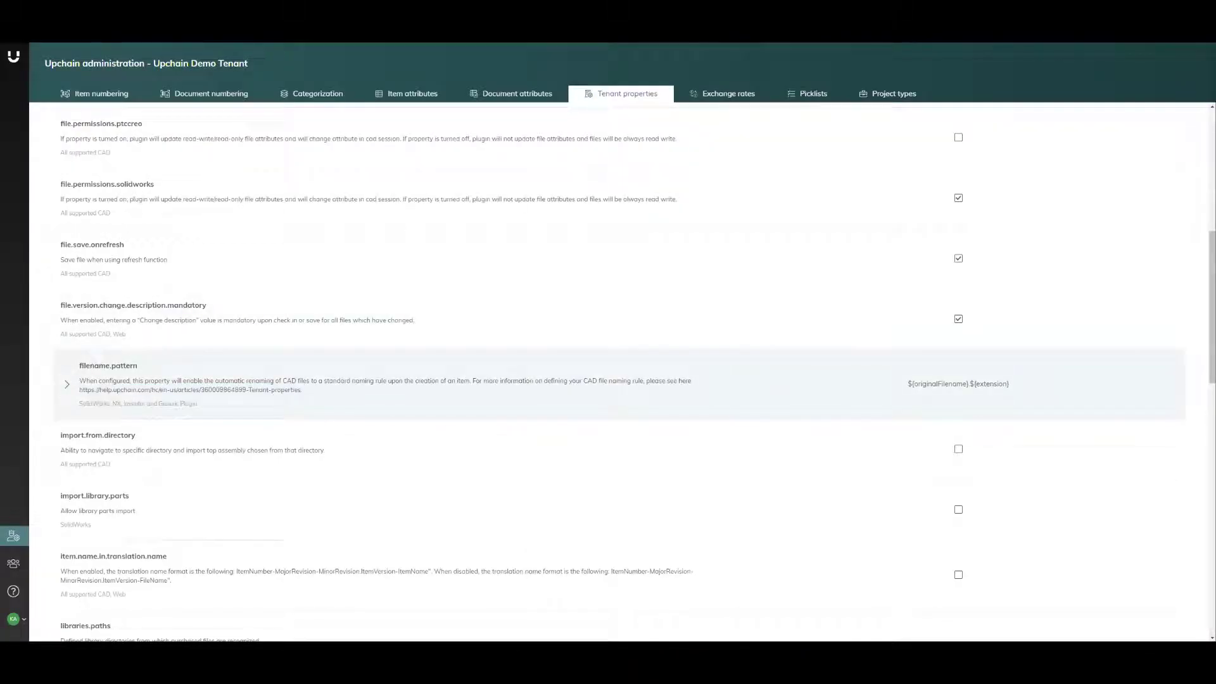
{"action": "left_click_drag", "start_coordinate": [914, 383], "coordinate": [967, 384]}
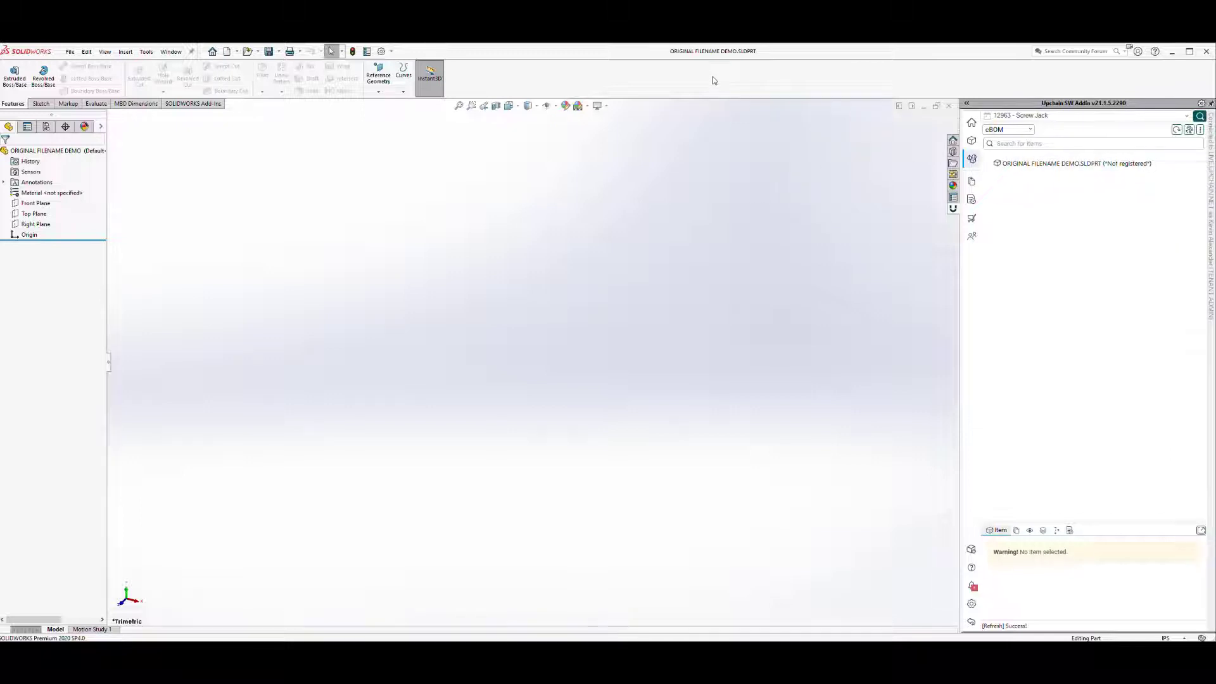
- Switch to SOLIDWORKS and start creating an item for ORIGINAL FILENAME DEMO.SLDPRT in the 12963 - Screw Jack project
{"action": "left_click", "coordinate": [1062, 166]}
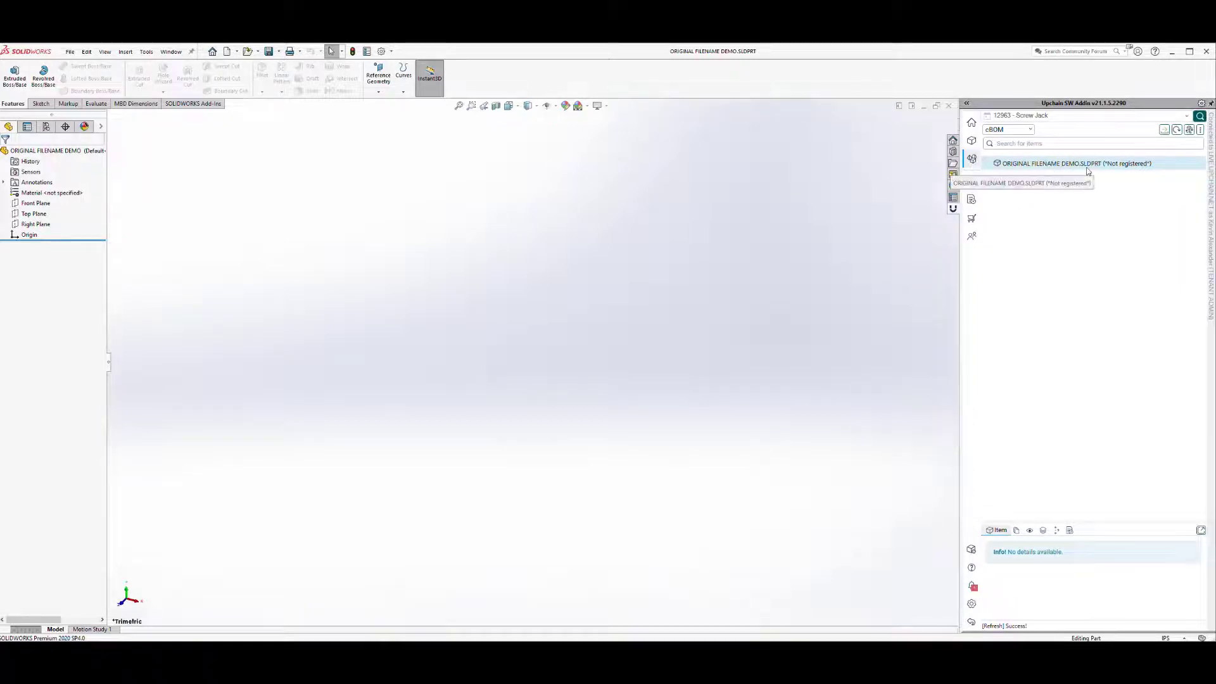
{"action": "right_click", "coordinate": [1092, 165]}
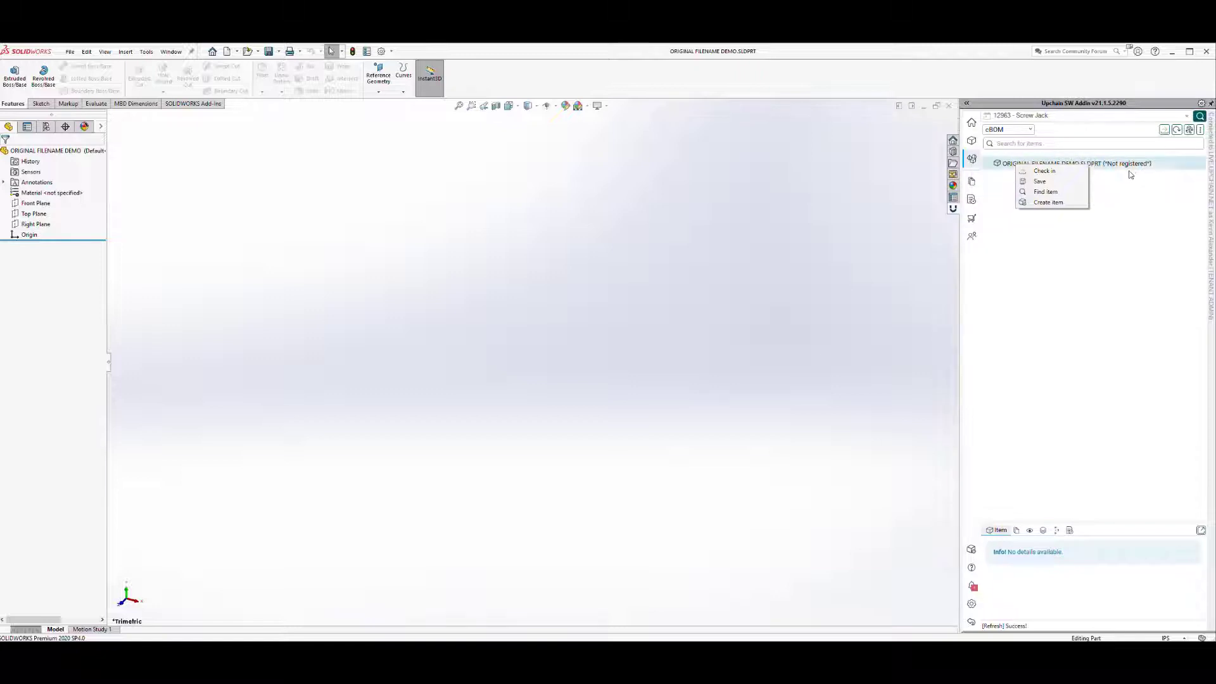
{"action": "left_click", "coordinate": [1130, 169]}
{"action": "right_click", "coordinate": [1061, 165]}
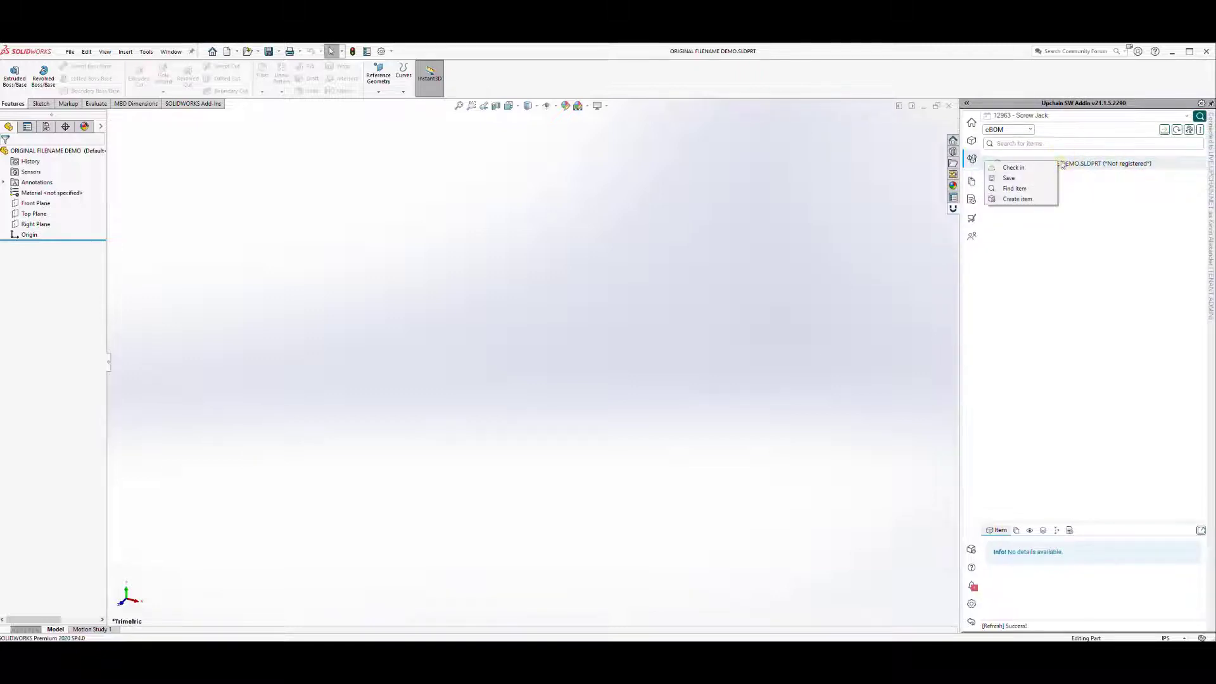
{"action": "left_click", "coordinate": [1030, 200]}
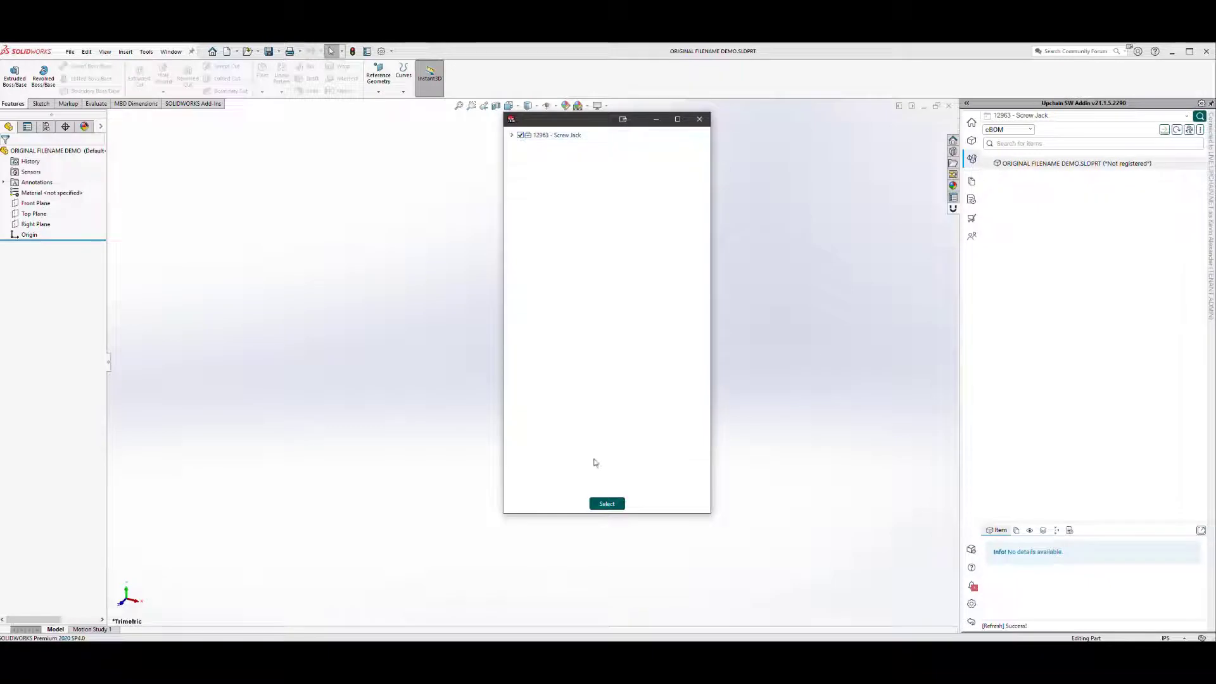
{"action": "left_click", "coordinate": [606, 504]}
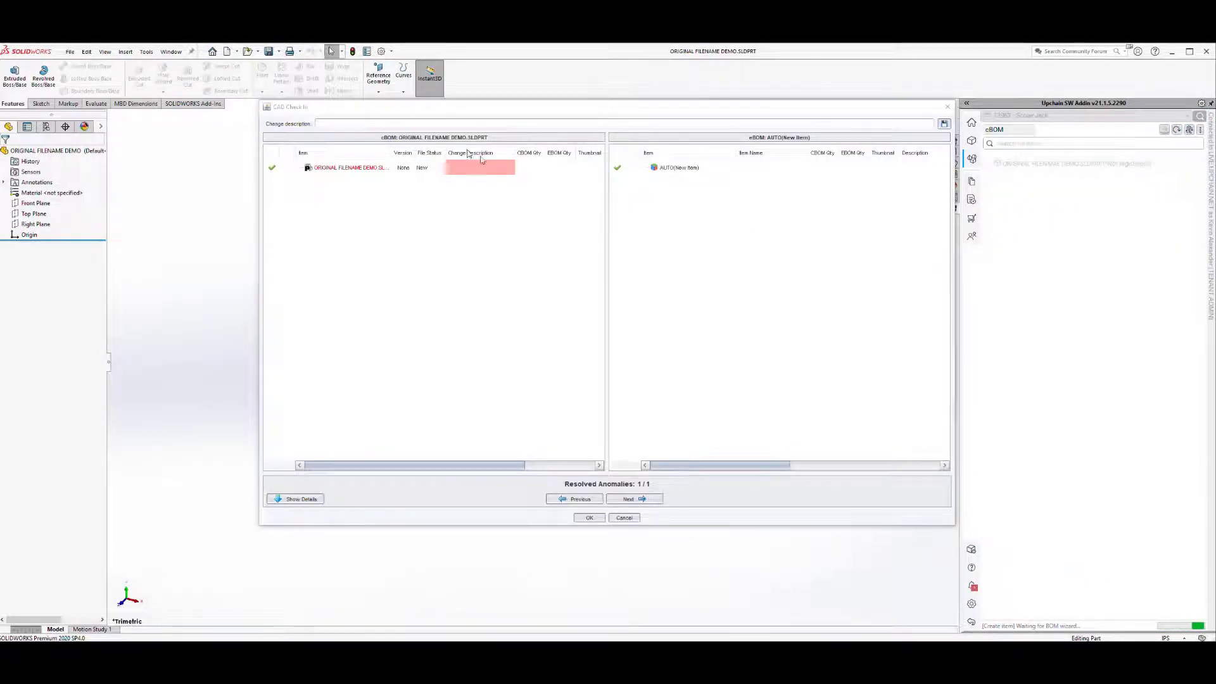
- Check in the part with the change description INITIAL CHECKIN and enlarge the new item's details area
{"action": "double_click", "coordinate": [470, 168]}
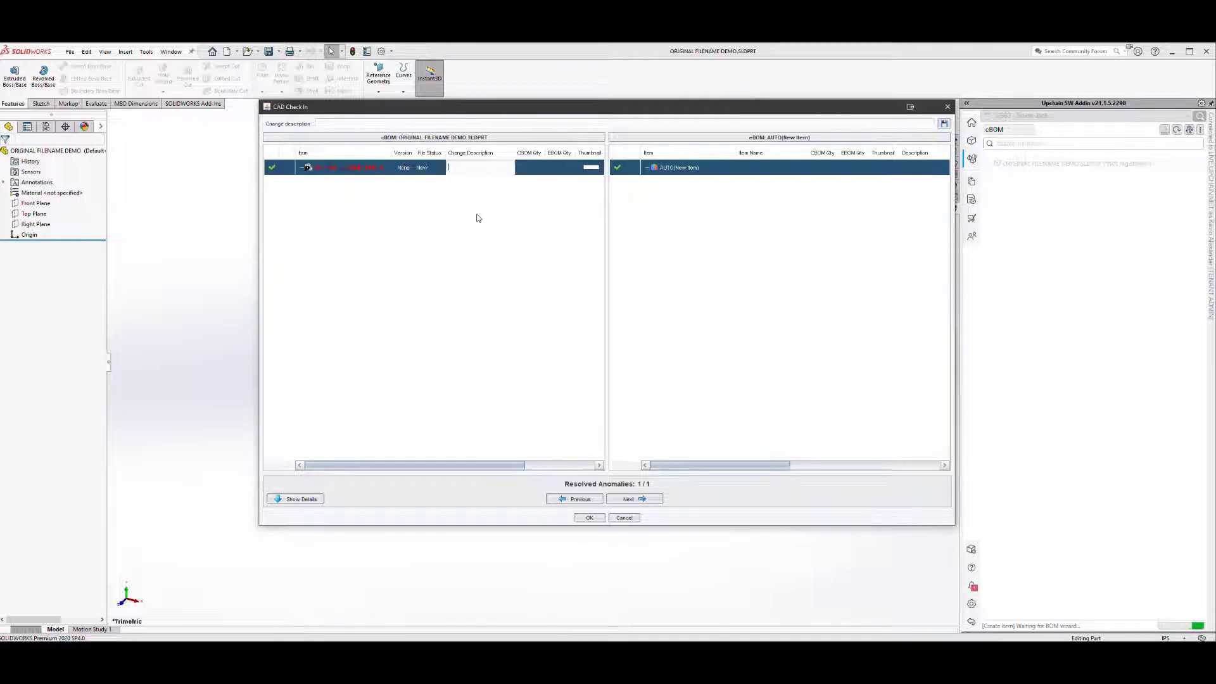
{"action": "type", "text": "INITIAL CHECKIN"}
{"action": "key", "text": "Return"}
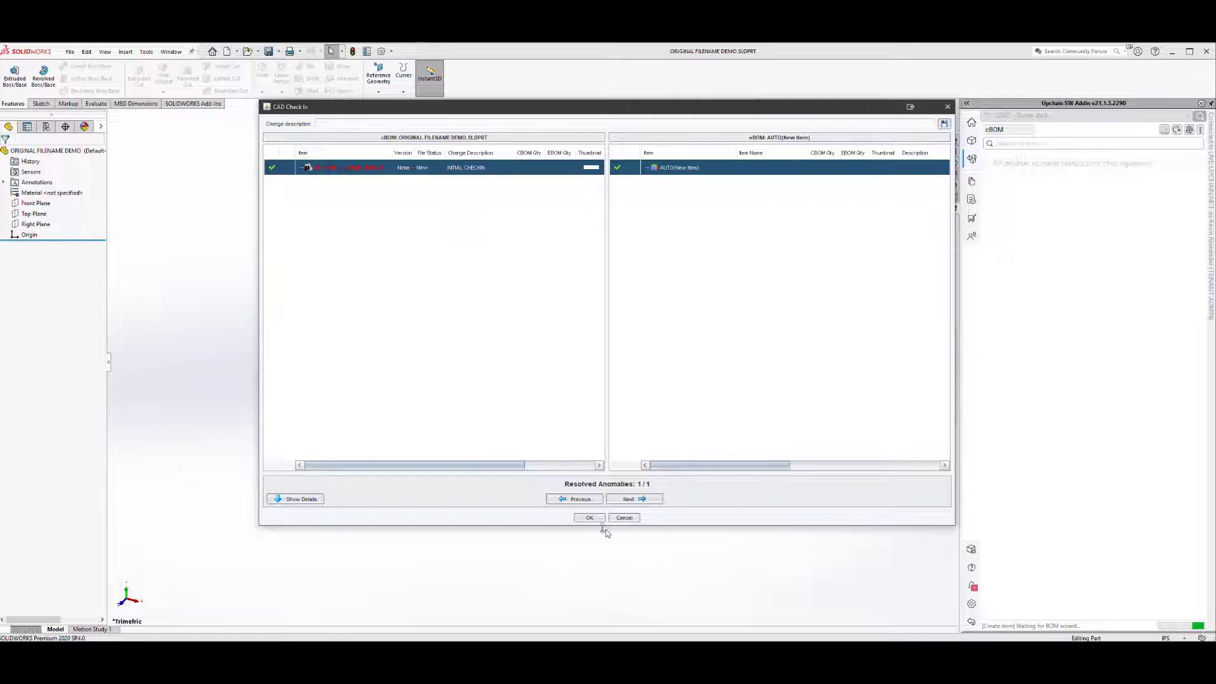
{"action": "left_click", "coordinate": [589, 518]}
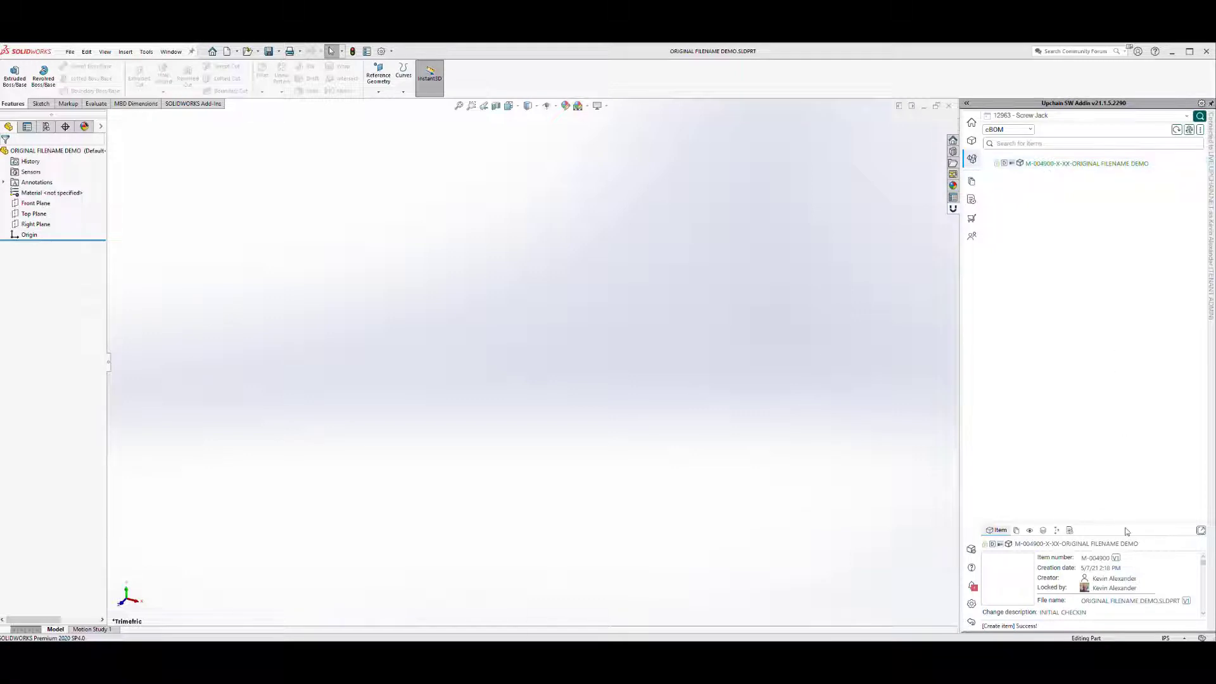
{"action": "left_click_drag", "start_coordinate": [1124, 520], "coordinate": [1135, 300]}
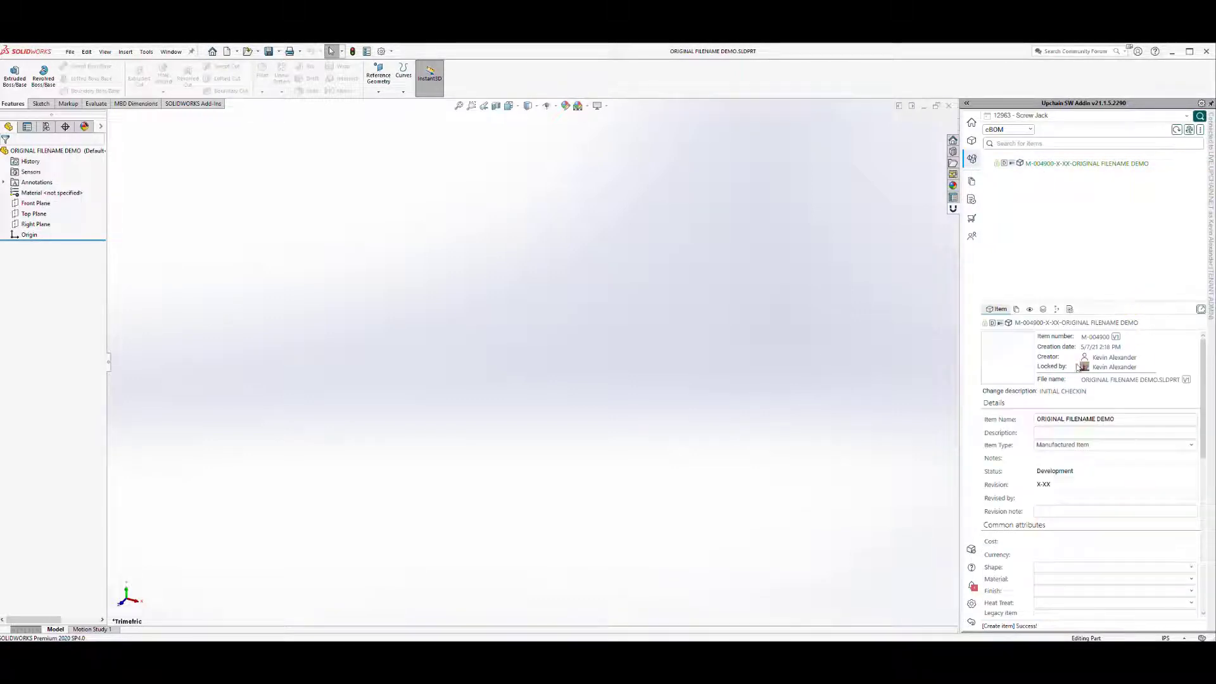
{"action": "left_click_drag", "start_coordinate": [959, 423], "coordinate": [916, 424]}
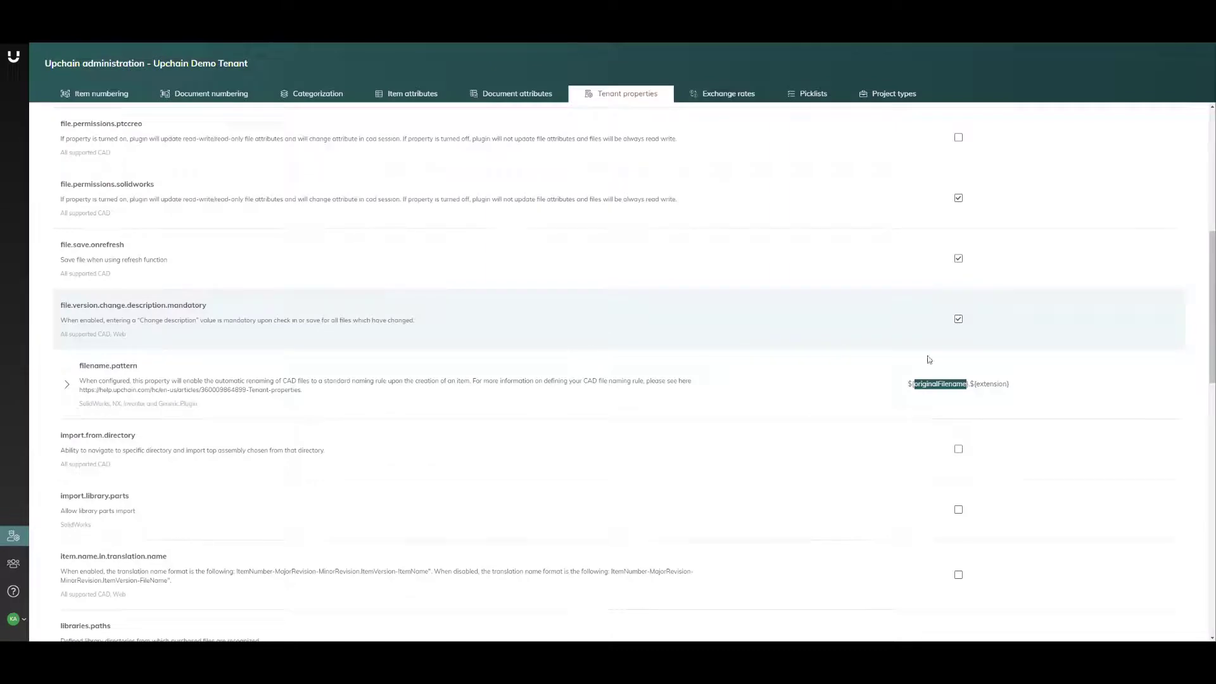
- Switch to Upchain administration, set the filename.pattern tenant property to ${itemNumber}.${extension} and save the tenant properties
{"action": "scroll", "coordinate": [1053, 451], "scroll_direction": "up", "scroll_amount": 7}
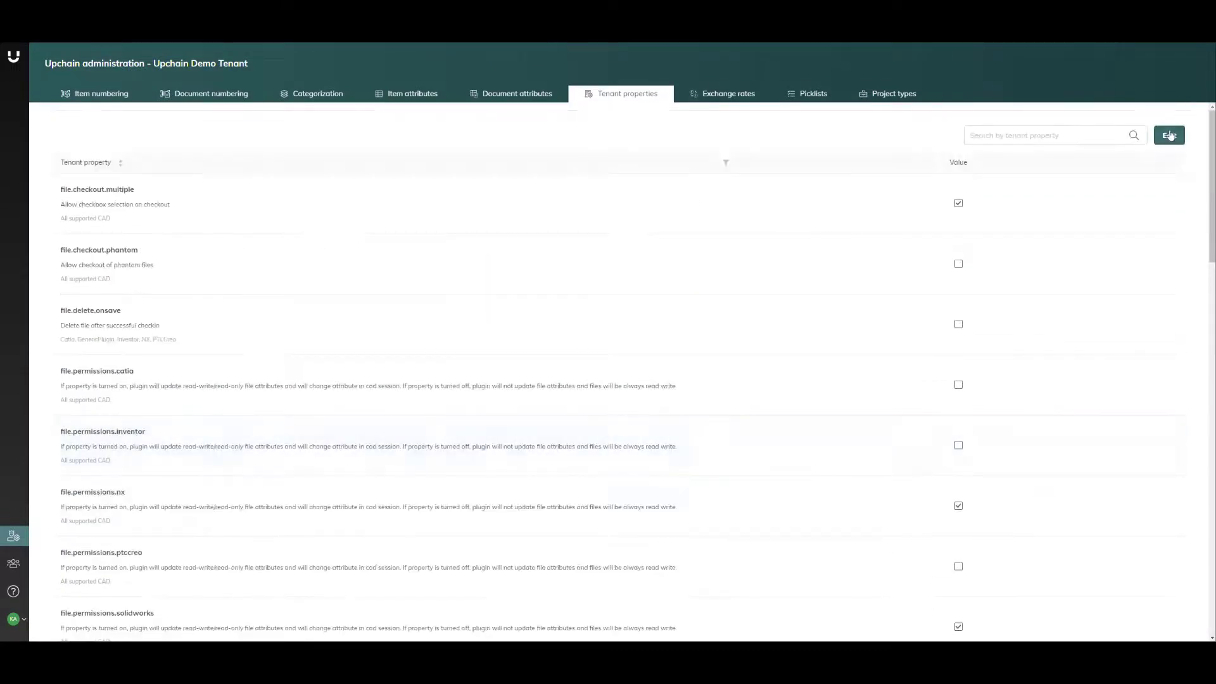
{"action": "left_click", "coordinate": [1169, 135]}
{"action": "scroll", "coordinate": [1061, 352], "scroll_direction": "down", "scroll_amount": 5}
{"action": "scroll", "coordinate": [817, 358], "scroll_direction": "down", "scroll_amount": 2}
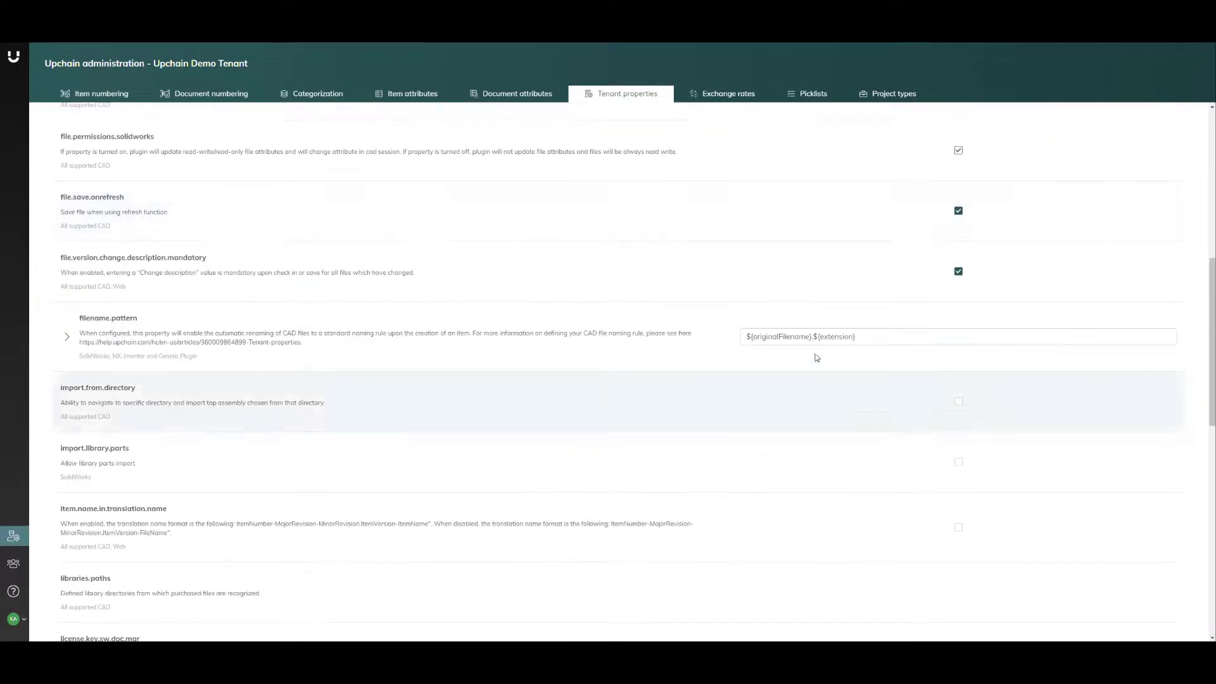
{"action": "left_click", "coordinate": [809, 337]}
{"action": "key", "text": "BackSpace"}
{"action": "key", "text": "BackSpace"}
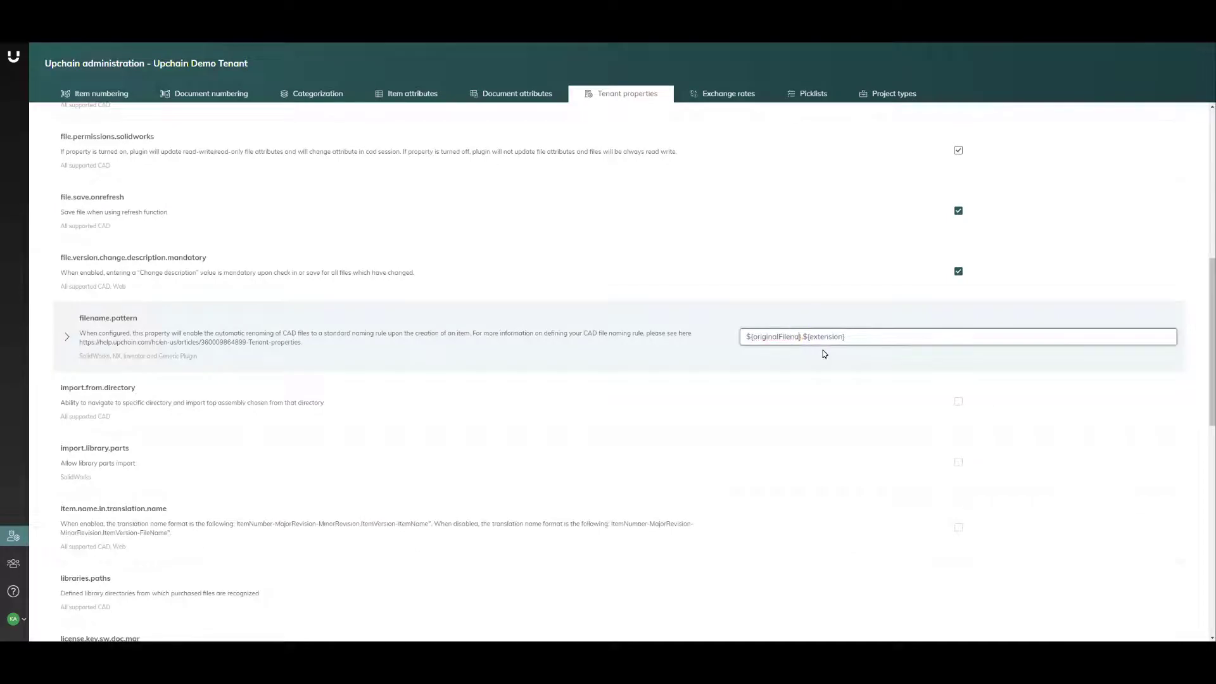
{"action": "key", "text": "BackSpace"}
{"action": "key", "text": "BackSpace"}
{"action": "key", "text": "BackSpace"}
{"action": "key", "text": "BackSpace"}
{"action": "key", "text": "BackSpace"}
{"action": "key", "text": "BackSpace"}
{"action": "key", "text": "BackSpace"}
{"action": "key", "text": "BackSpace"}
{"action": "key", "text": "BackSpace"}
{"action": "key", "text": "BackSpace"}
{"action": "key", "text": "BackSpace"}
{"action": "type", "text": "itemNumber"}
{"action": "scroll", "coordinate": [1018, 388], "scroll_direction": "up", "scroll_amount": 8}
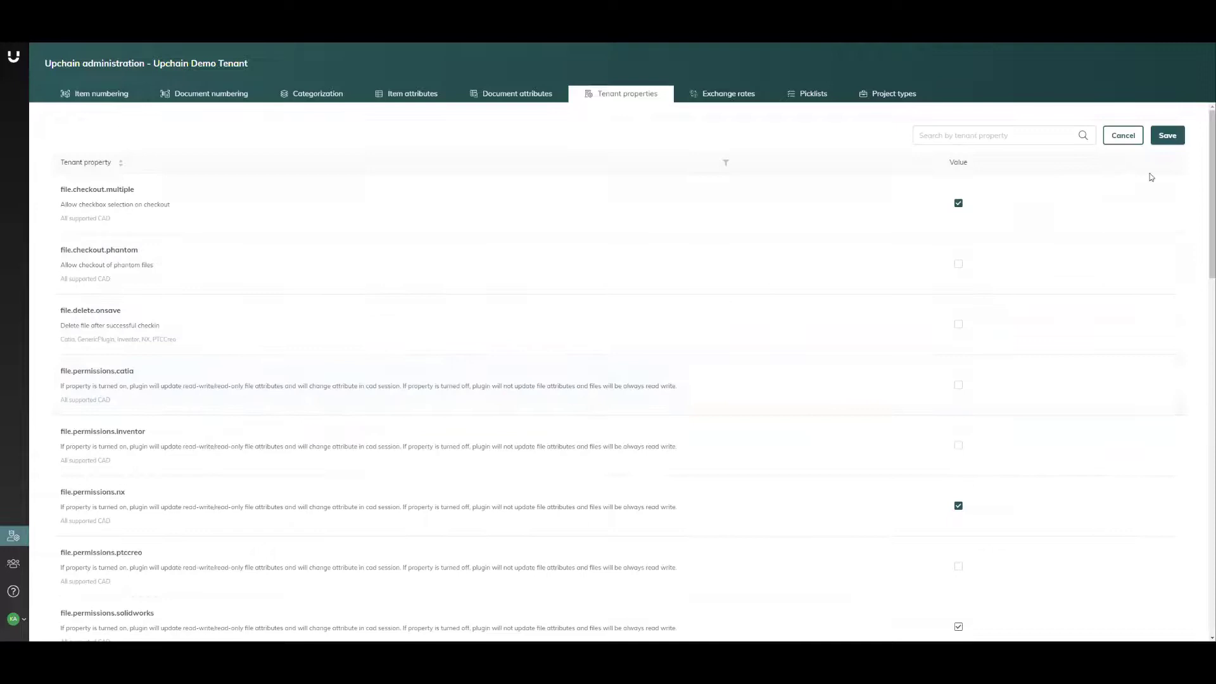
{"action": "left_click", "coordinate": [1167, 135]}
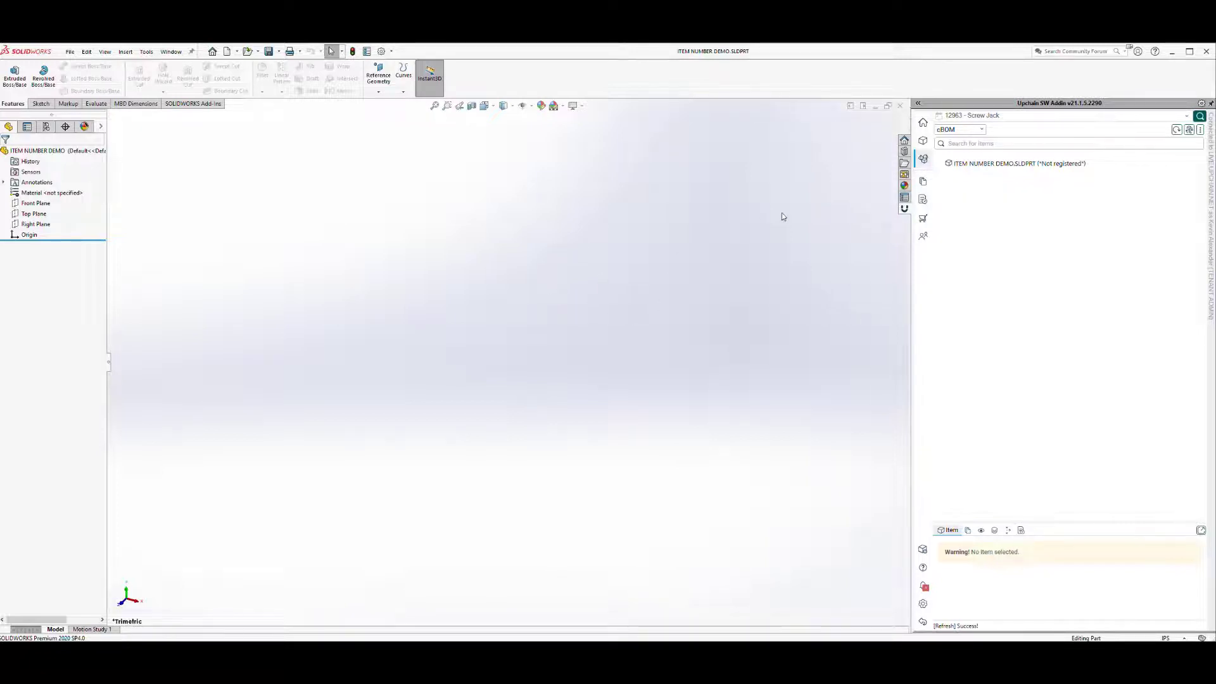
- Switch to SOLIDWORKS and start creating an item for ITEM NUMBER DEMO.SLDPRT in the 12963 - Screw Jack project
{"action": "left_click", "coordinate": [1020, 166]}
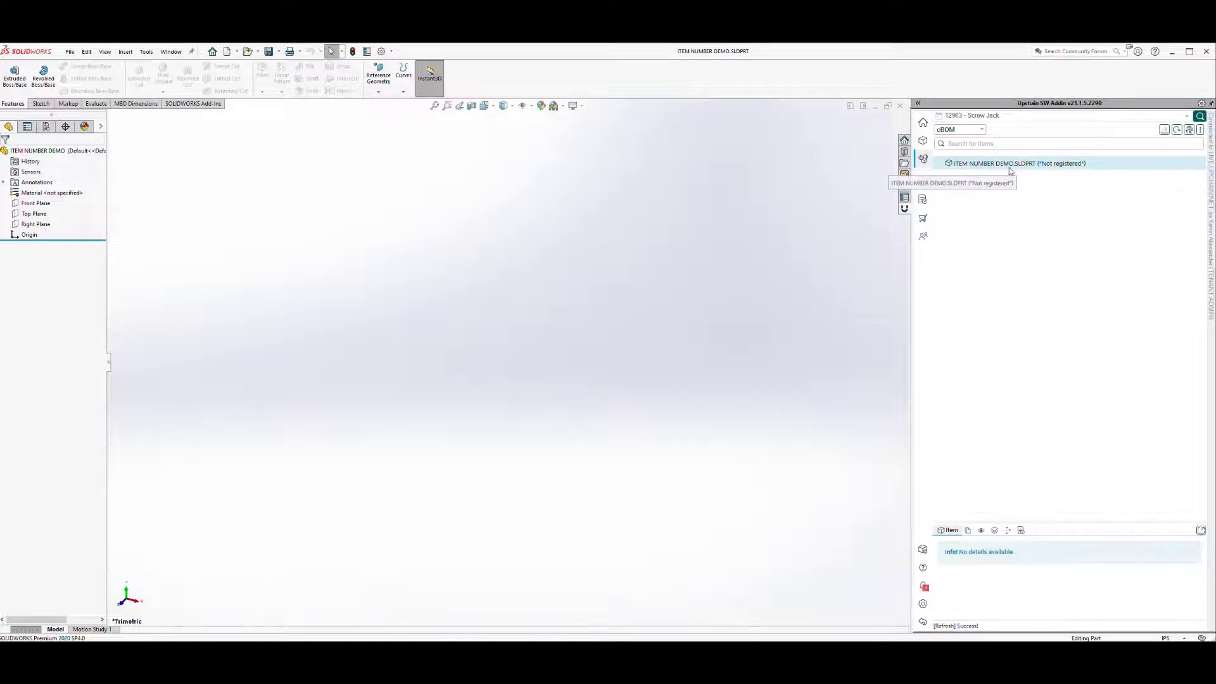
{"action": "right_click", "coordinate": [1030, 166]}
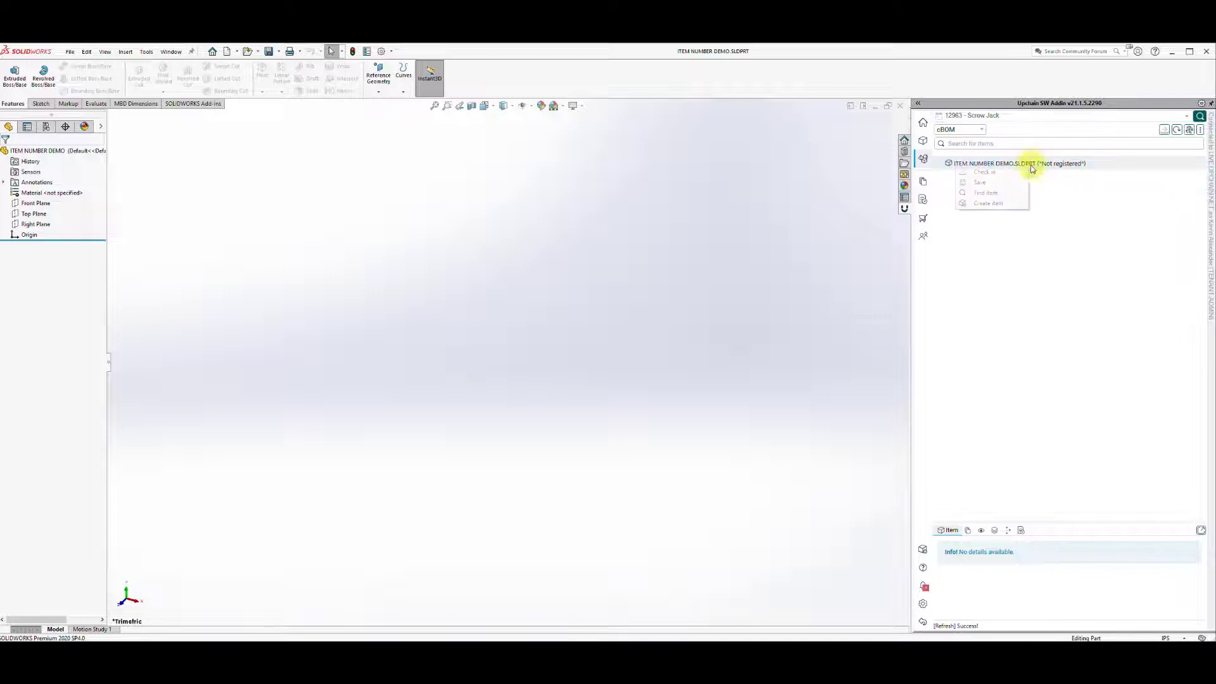
{"action": "left_click", "coordinate": [1000, 203]}
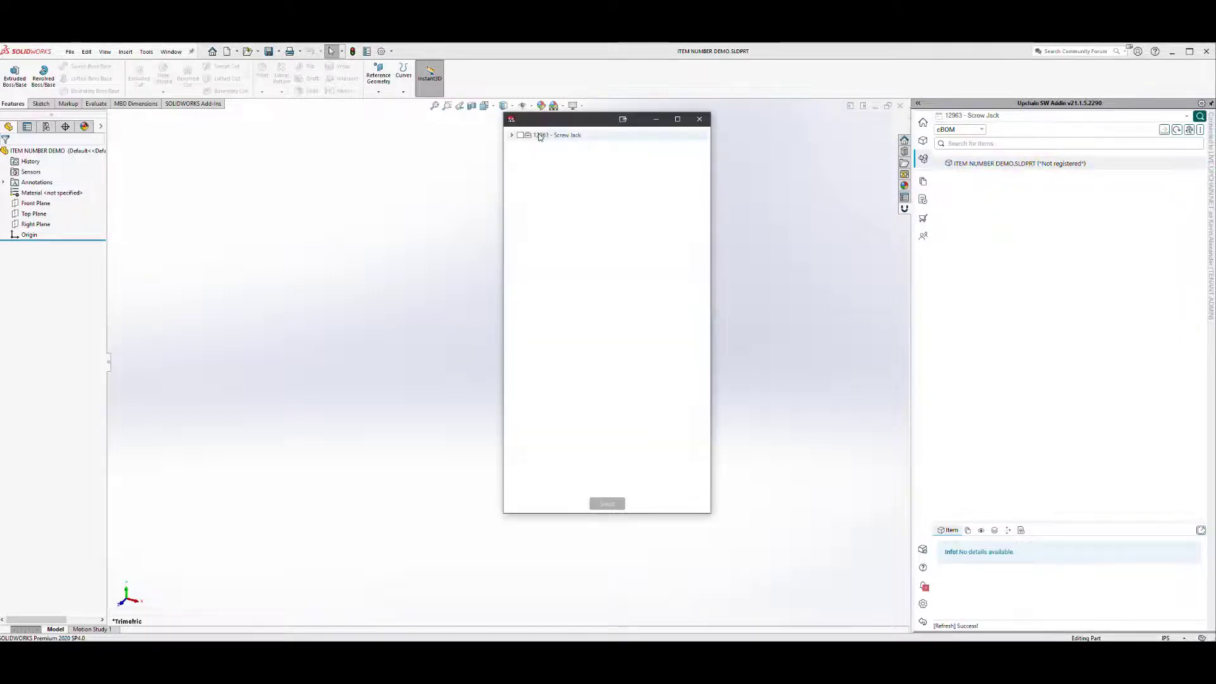
{"action": "left_click", "coordinate": [521, 136]}
{"action": "left_click", "coordinate": [607, 503]}
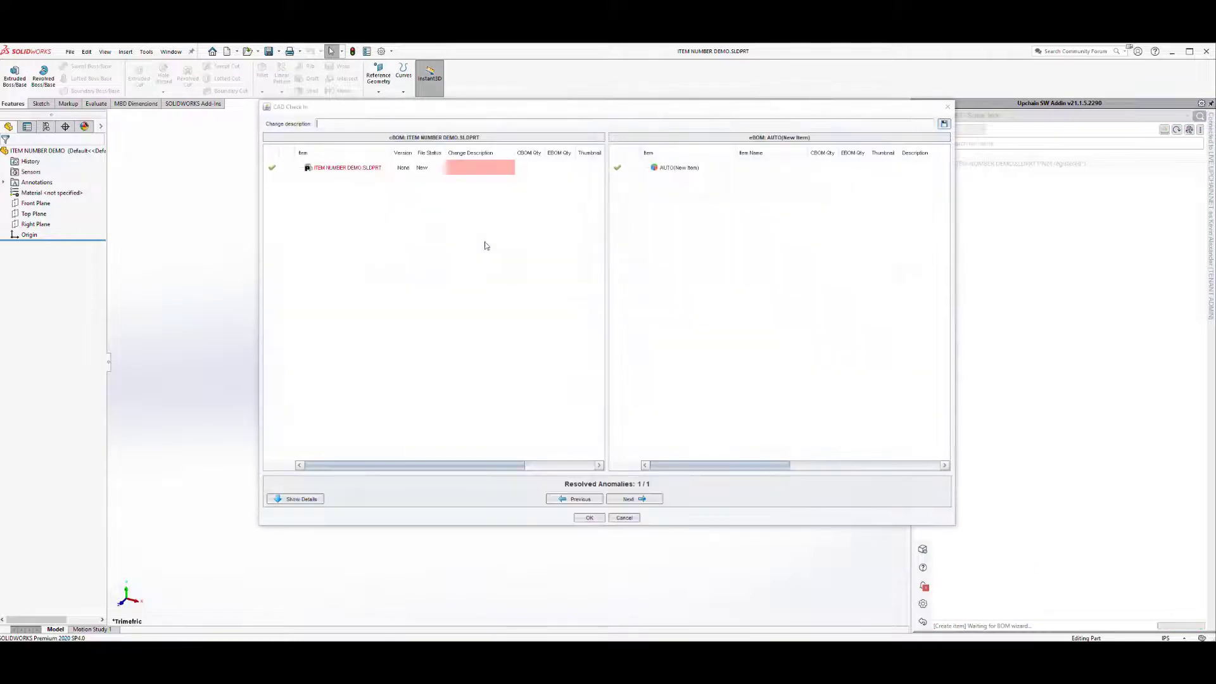
- Check in ITEM NUMBER DEMO.SLDPRT with the change description INITIAL CHECKIN and enlarge its item details area
{"action": "left_click", "coordinate": [480, 167]}
{"action": "type", "text": "IN"}
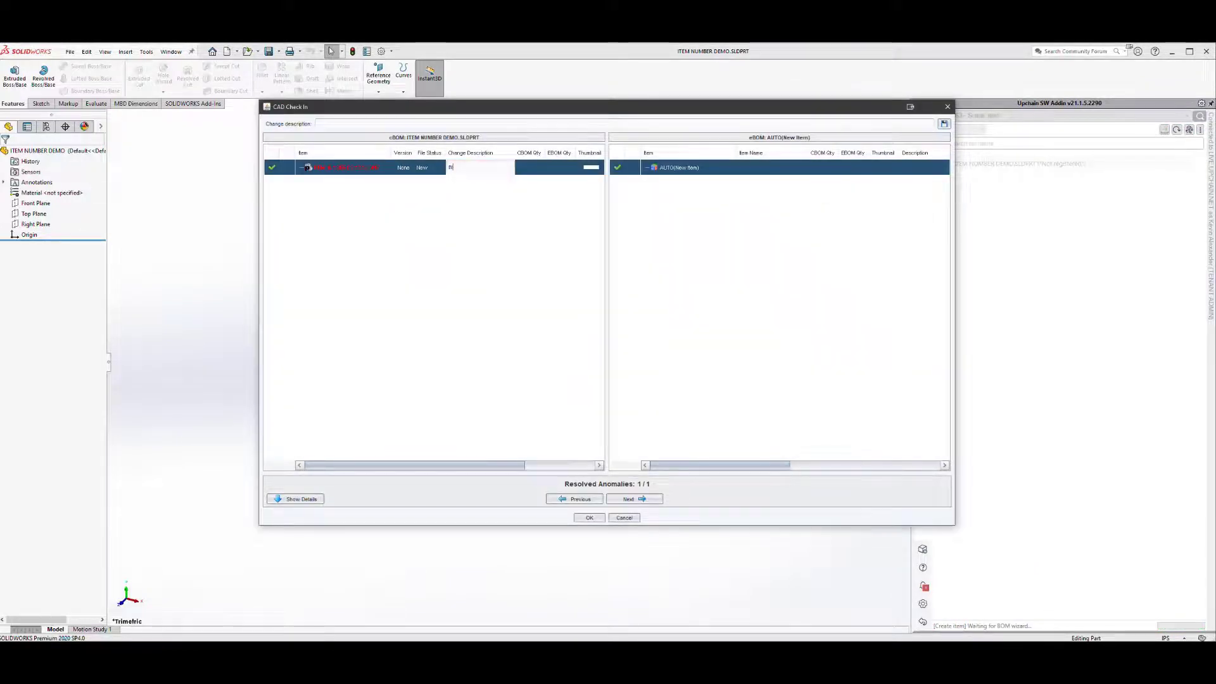
{"action": "type", "text": "ITIAL CHECKIN"}
{"action": "key", "text": "Return"}
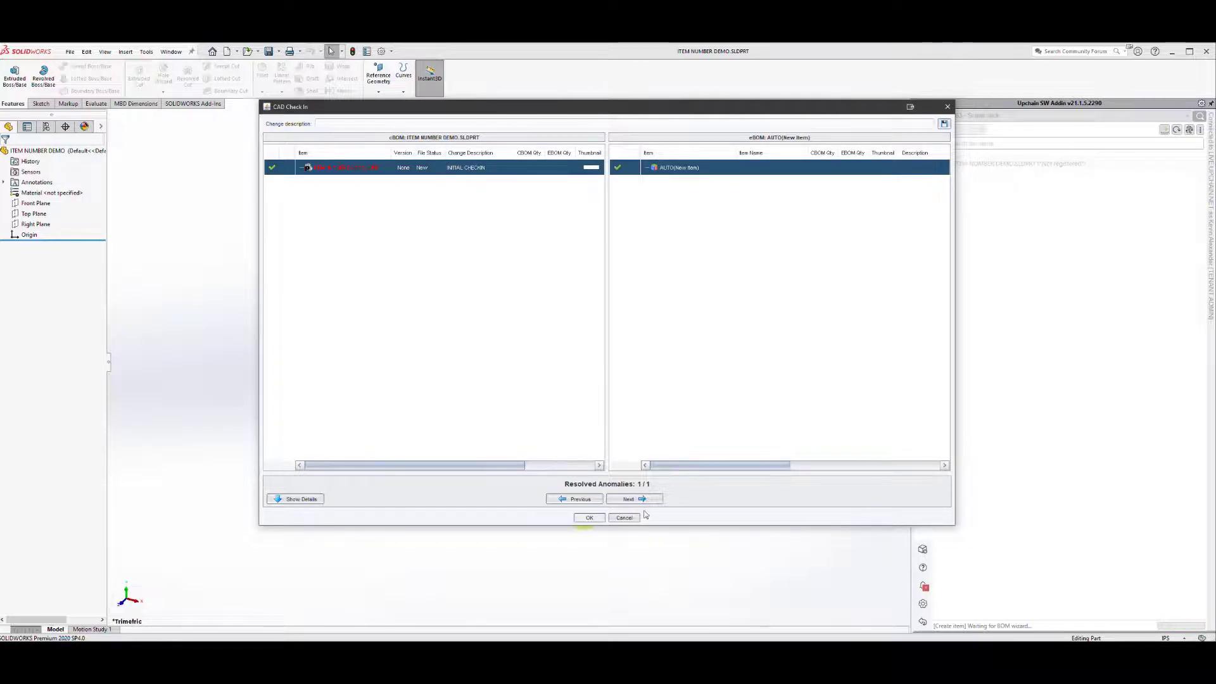
{"action": "left_click", "coordinate": [589, 517]}
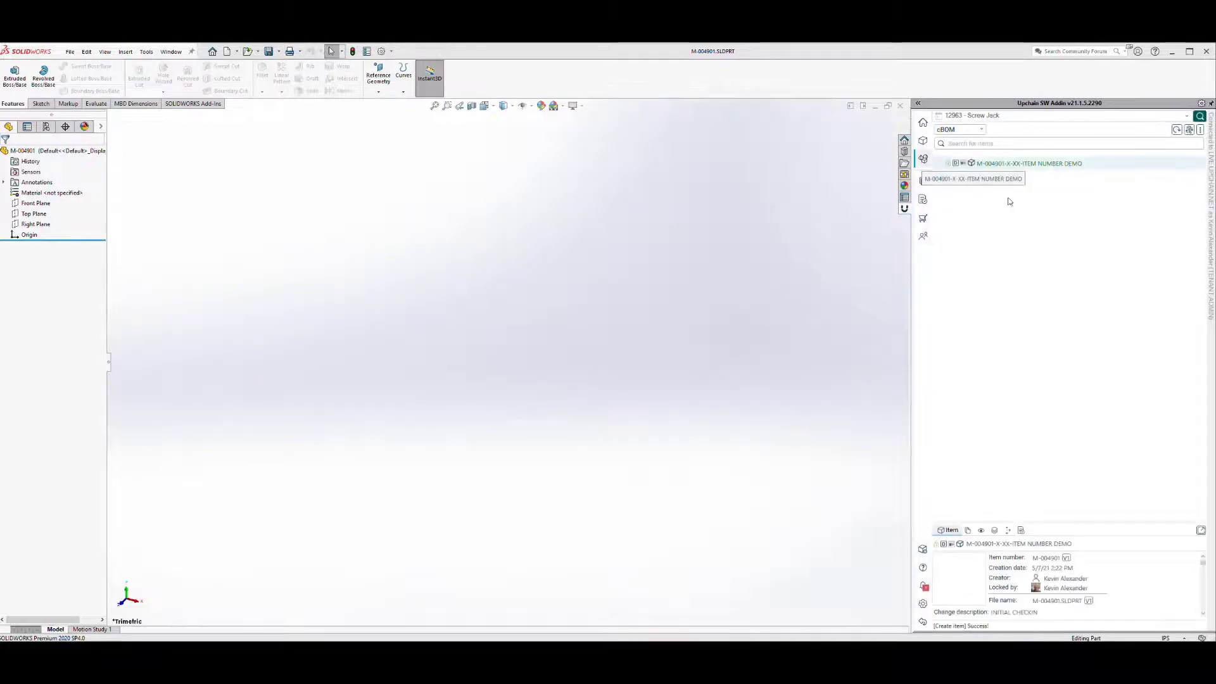
{"action": "left_click_drag", "start_coordinate": [1100, 522], "coordinate": [1091, 334]}
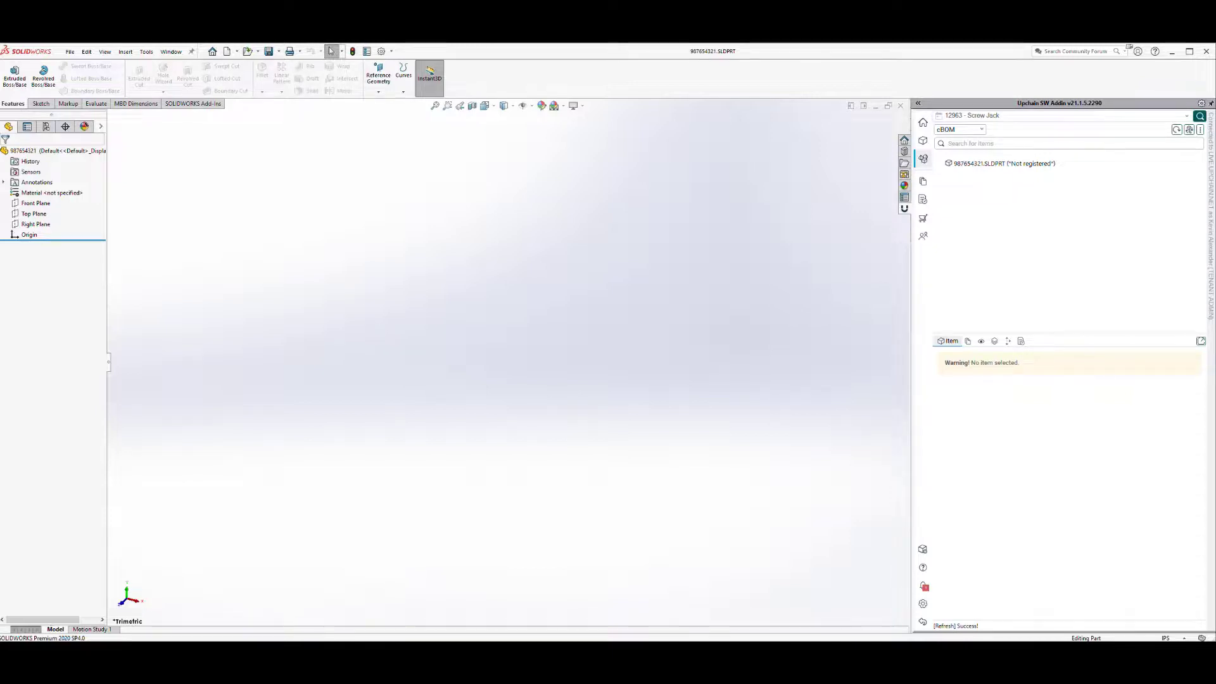
- Open the available item actions for the unregistered part 987654321.SLDPRT in the cBOM
{"action": "left_click", "coordinate": [989, 164]}
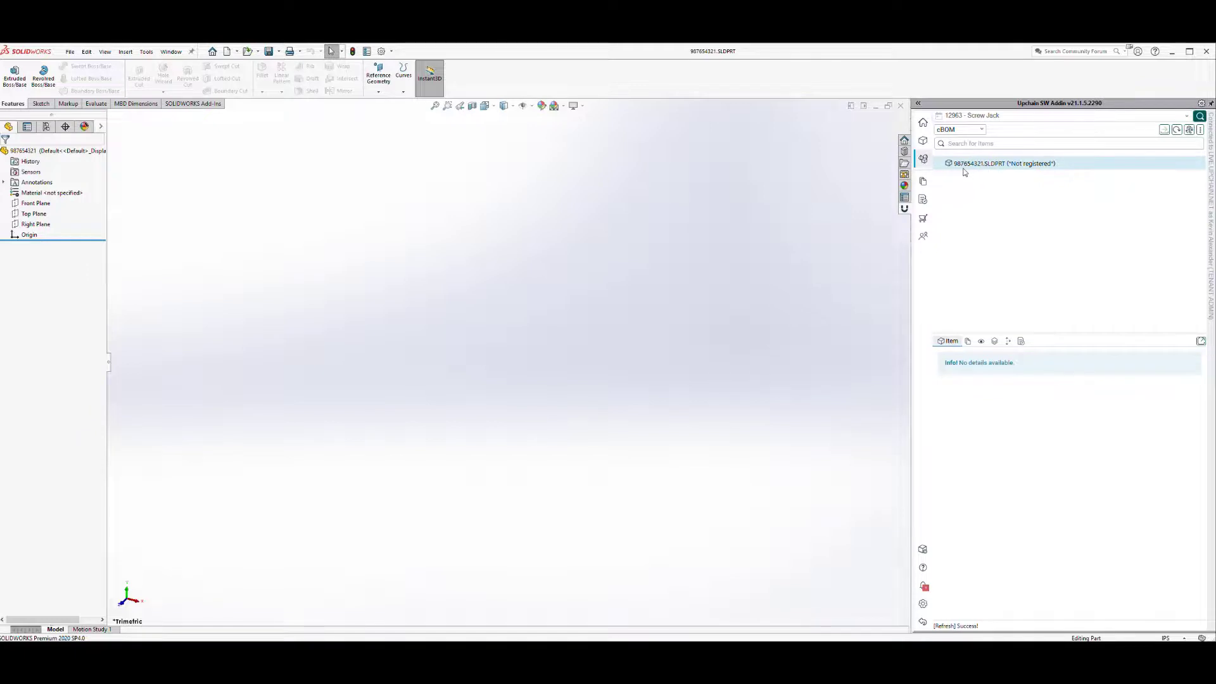
{"action": "right_click", "coordinate": [1004, 169]}
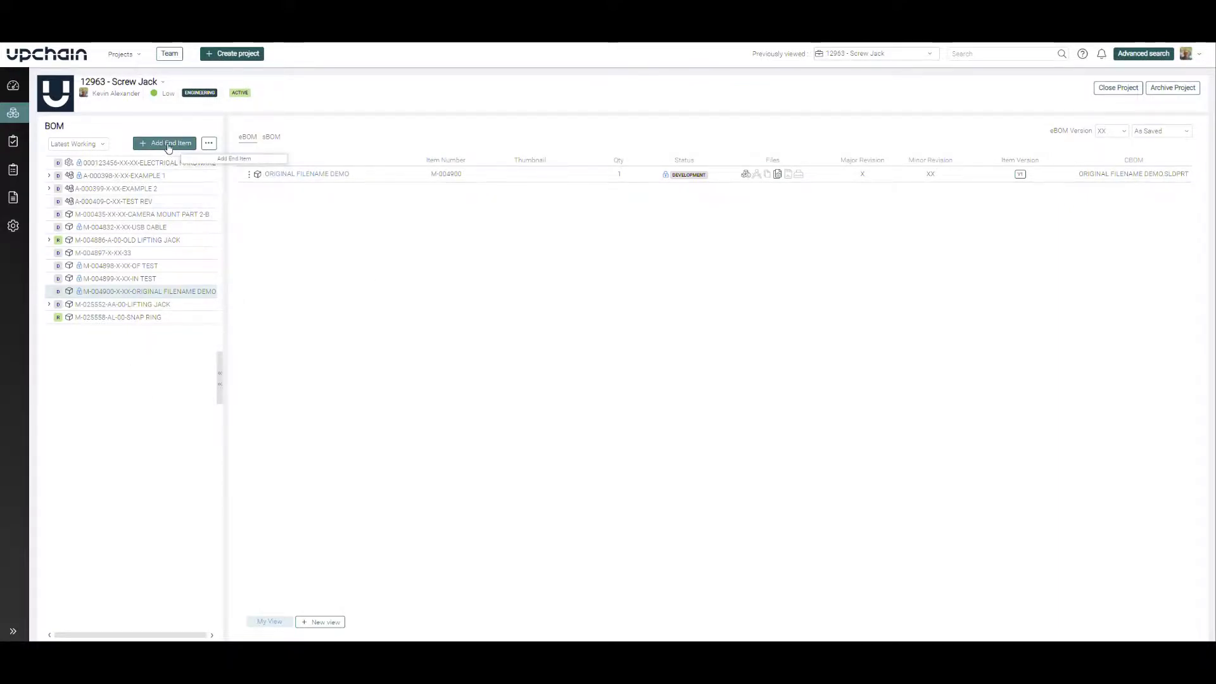
- Switch to the Screw Jack project in Upchain and open the eBOM of the LIFTING JACK end item
{"action": "left_click", "coordinate": [151, 305]}
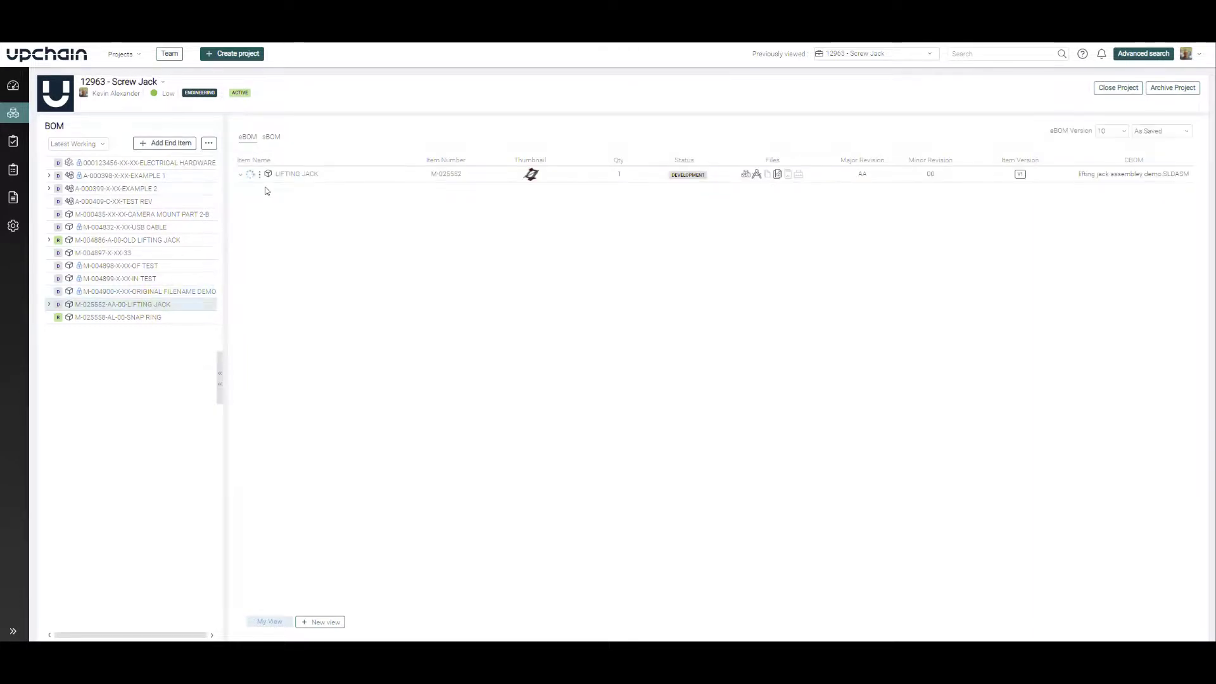
{"action": "left_click", "coordinate": [251, 176]}
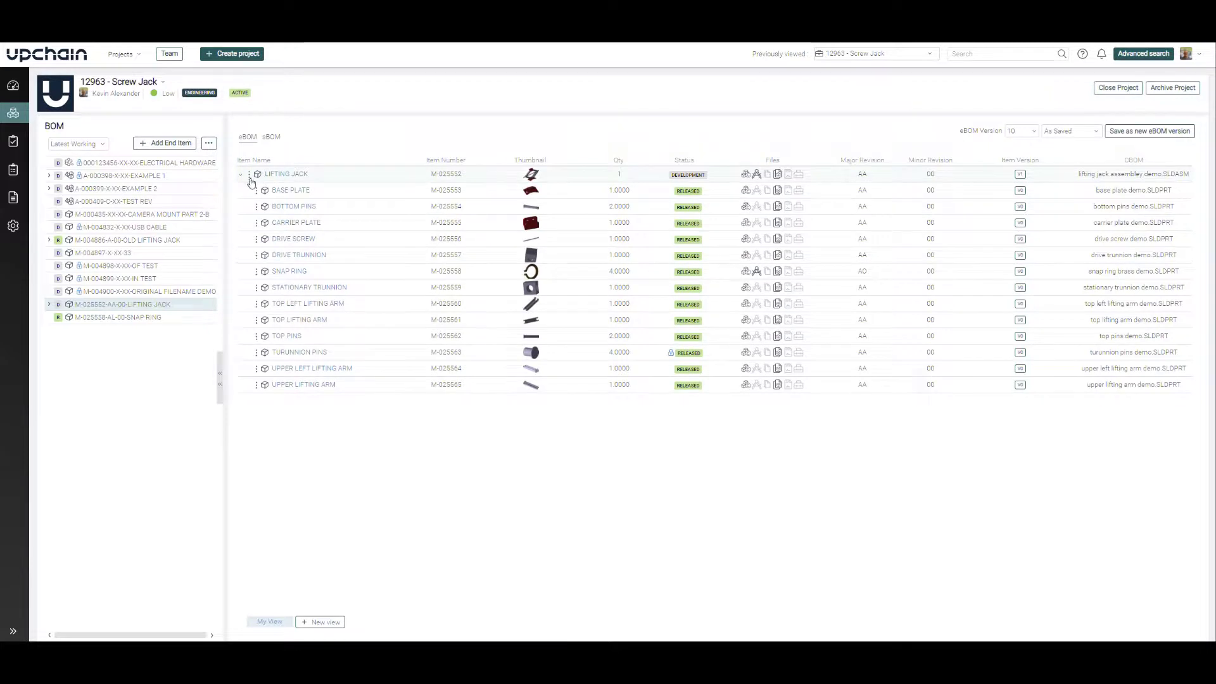
{"action": "left_click", "coordinate": [250, 175]}
{"action": "mouse_move", "coordinate": [280, 95]}
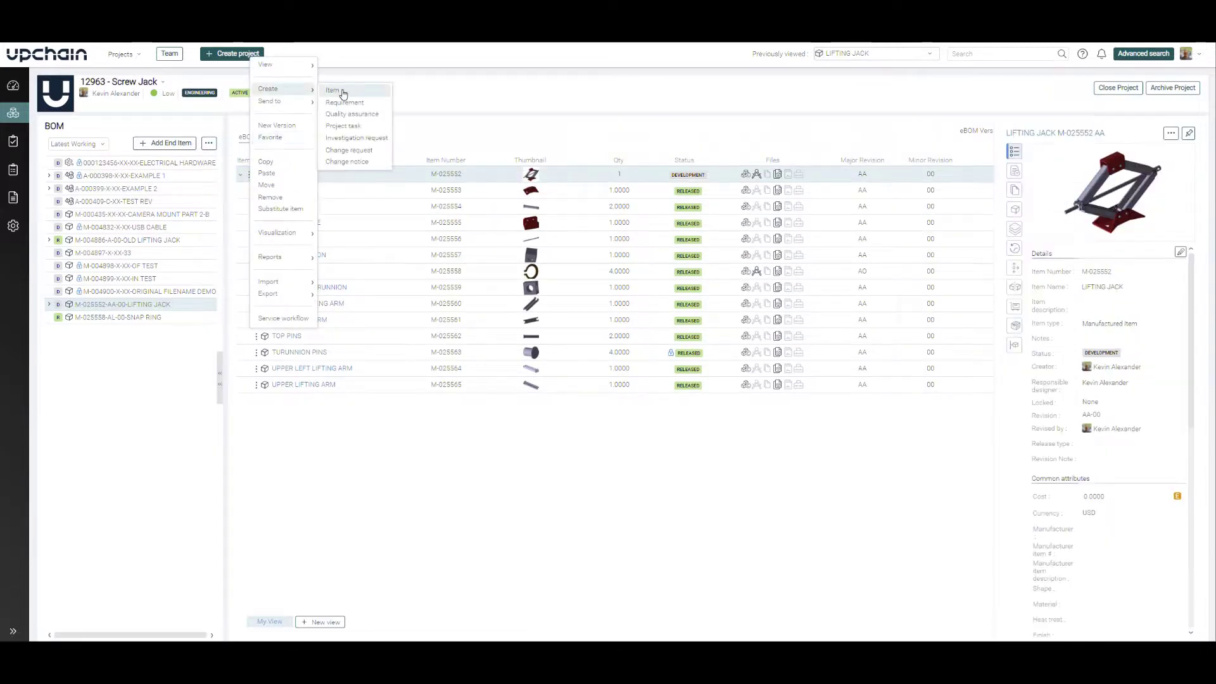
{"action": "left_click", "coordinate": [195, 434]}
- Start adding an end item to the Screw Jack project with the item type COTS Electrical Hardware
{"action": "left_click", "coordinate": [166, 145]}
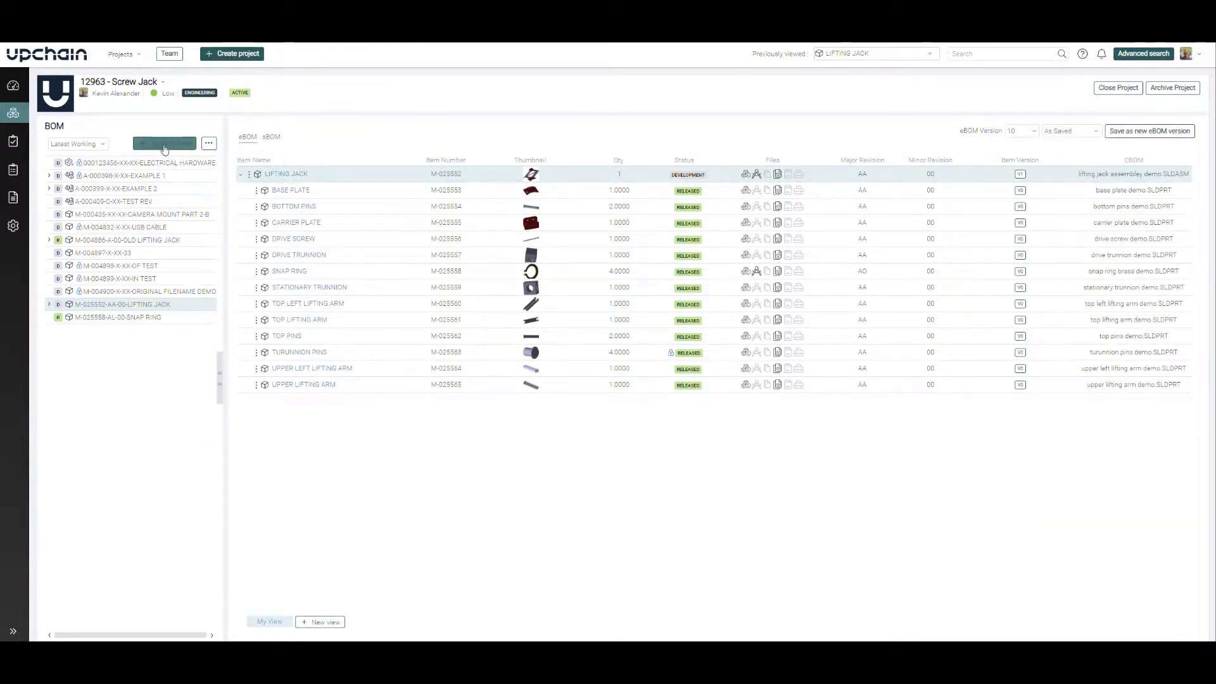
{"action": "left_click", "coordinate": [599, 275]}
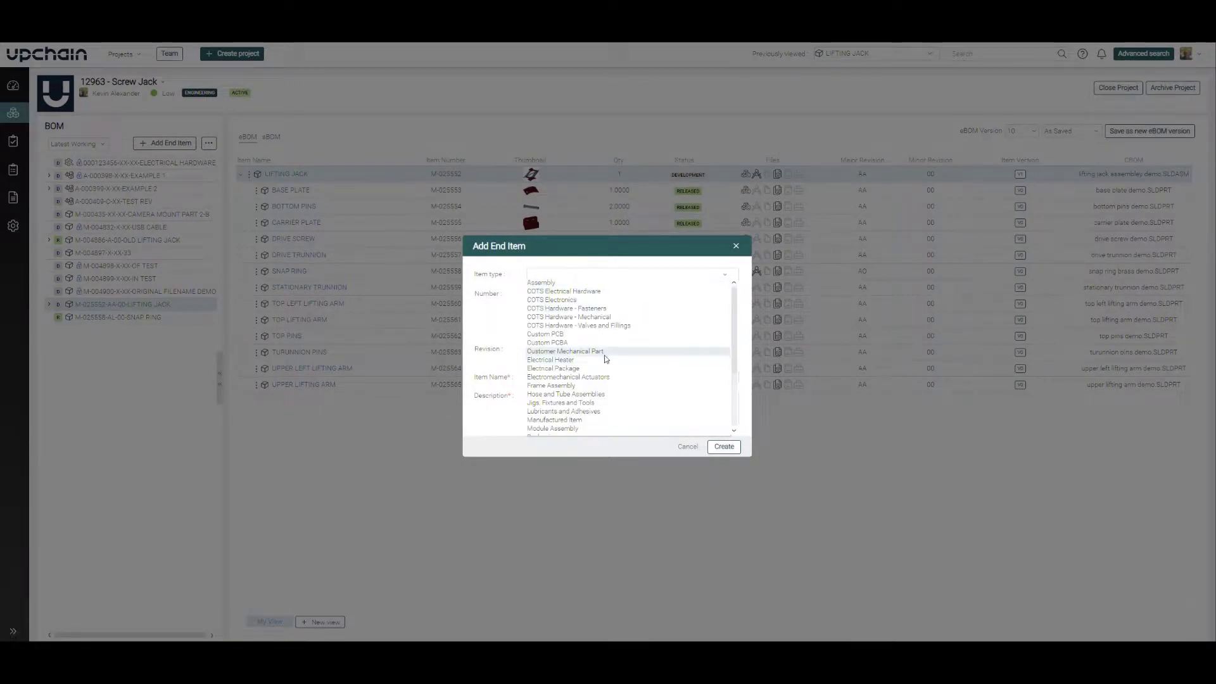
{"action": "scroll", "coordinate": [603, 361], "scroll_direction": "down", "scroll_amount": 3}
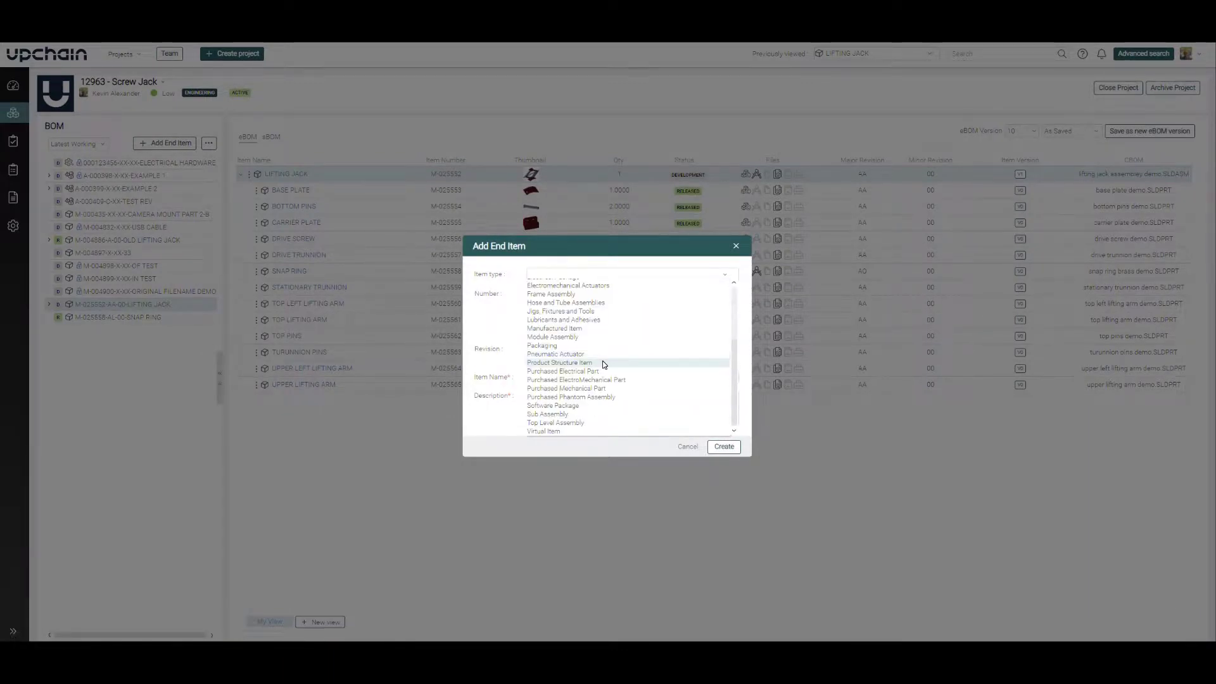
{"action": "scroll", "coordinate": [603, 360], "scroll_direction": "up", "scroll_amount": 3}
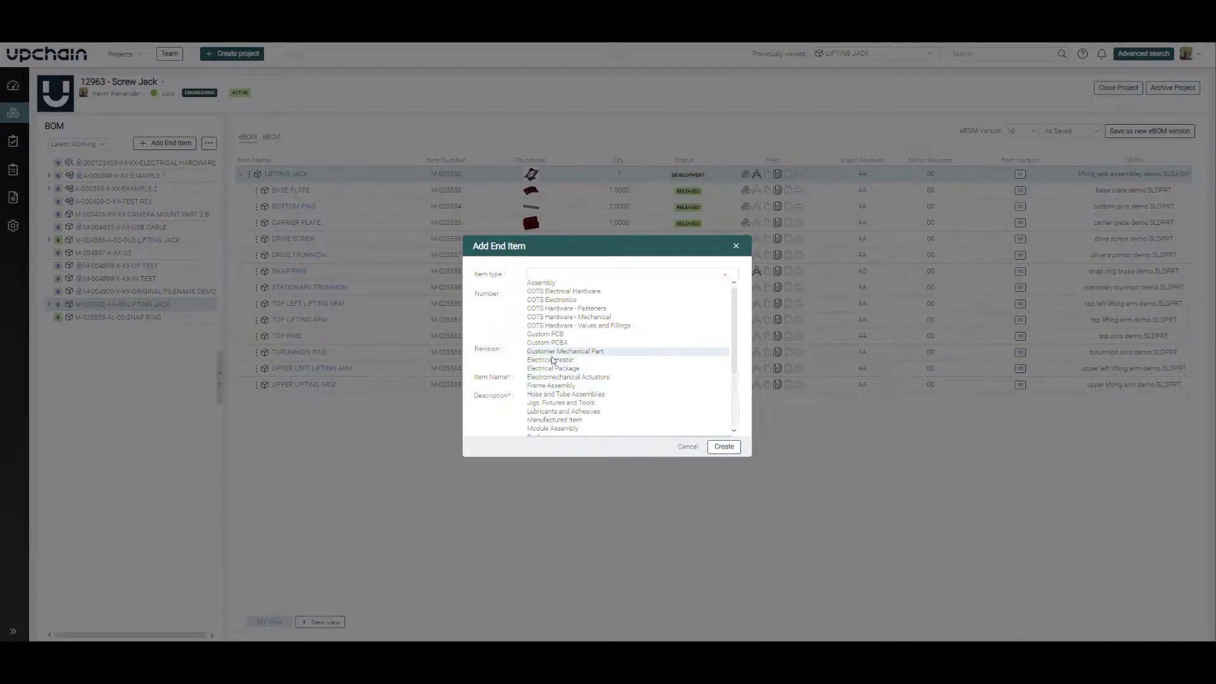
{"action": "left_click", "coordinate": [560, 291]}
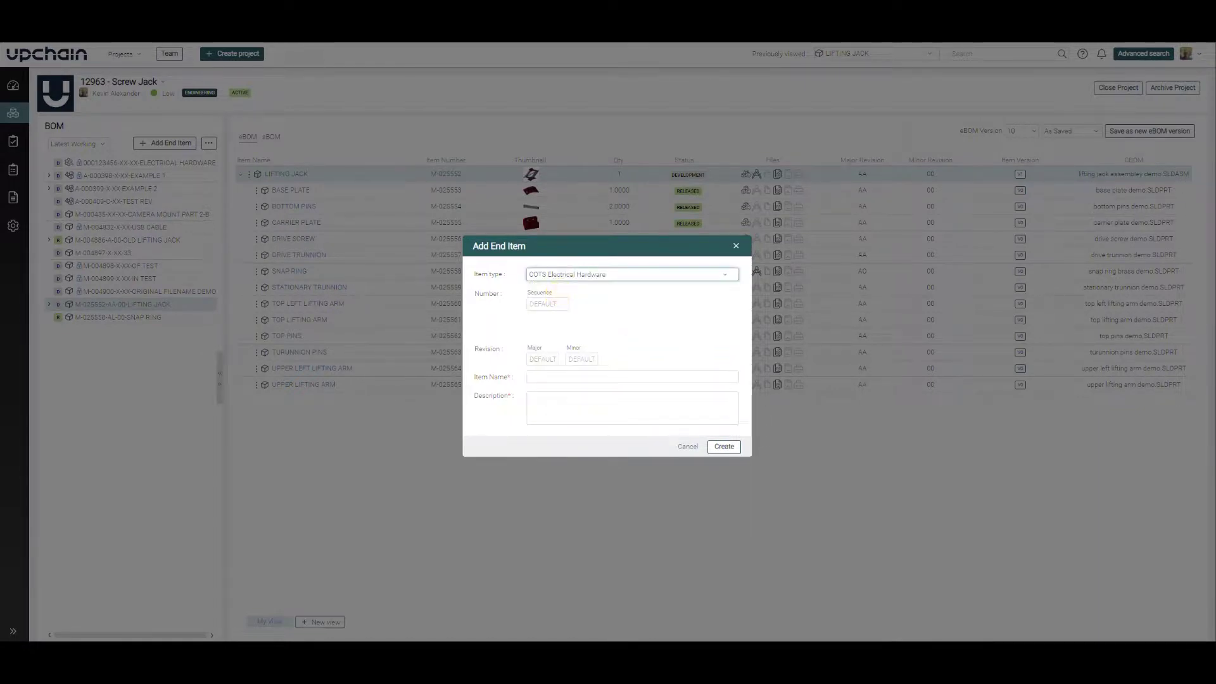
- Set the new end item's number sequence to 987654321
{"action": "left_click", "coordinate": [545, 306]}
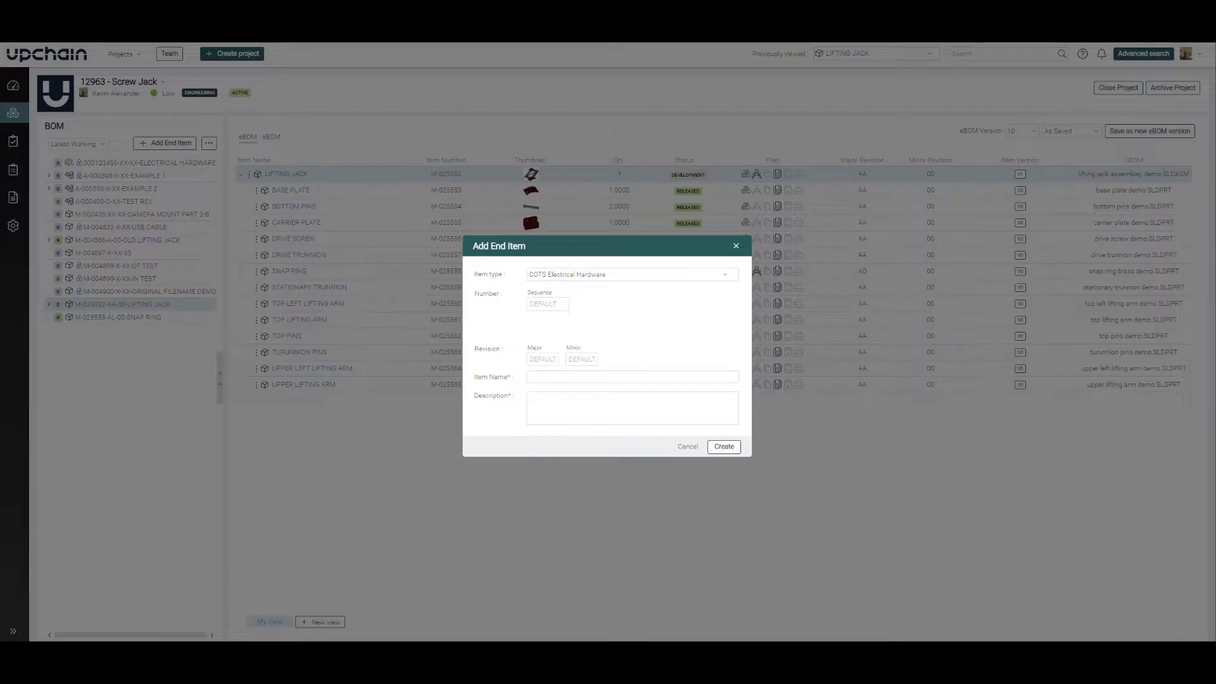
{"action": "type", "text": "987654321"}
{"action": "left_click_drag", "start_coordinate": [530, 304], "coordinate": [563, 304]}
{"action": "left_click", "coordinate": [605, 344]}
{"action": "left_click", "coordinate": [540, 305]}
{"action": "left_click_drag", "start_coordinate": [530, 305], "coordinate": [566, 304]}
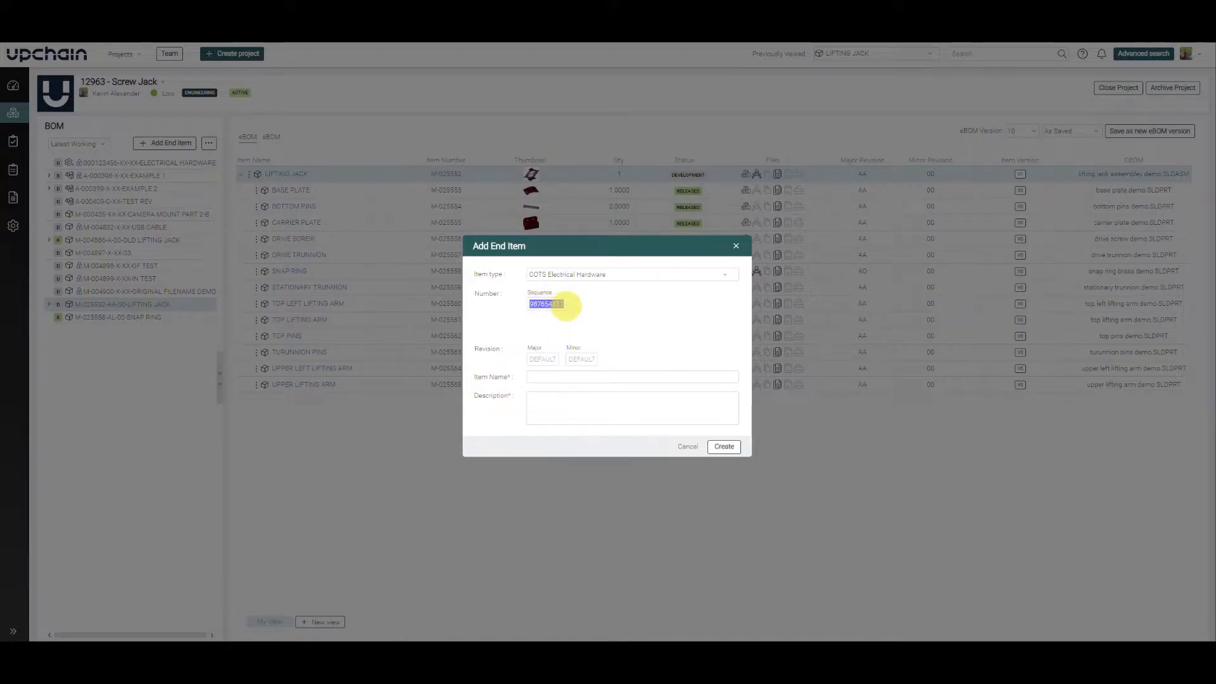
- Create the end item with NEW PART as both item name and description, and select it in the BOM
{"action": "left_click", "coordinate": [557, 377]}
{"action": "type", "text": "NEW PART"}
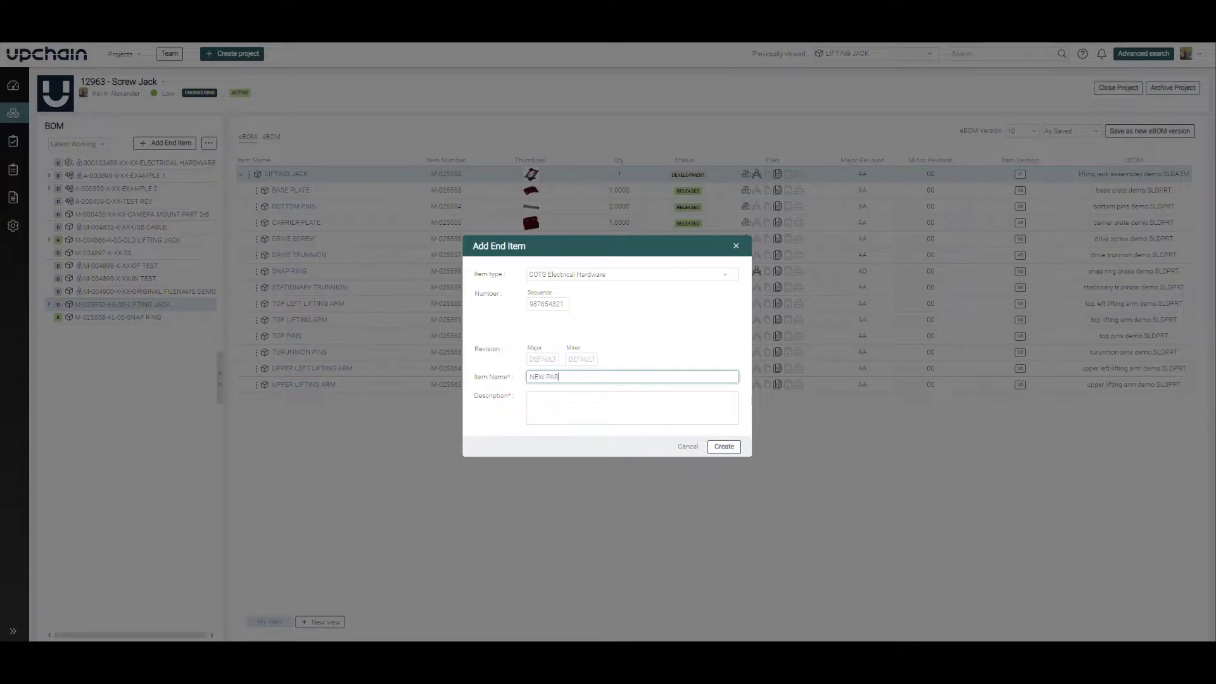
{"action": "key", "text": "Tab"}
{"action": "type", "text": "NEW PART"}
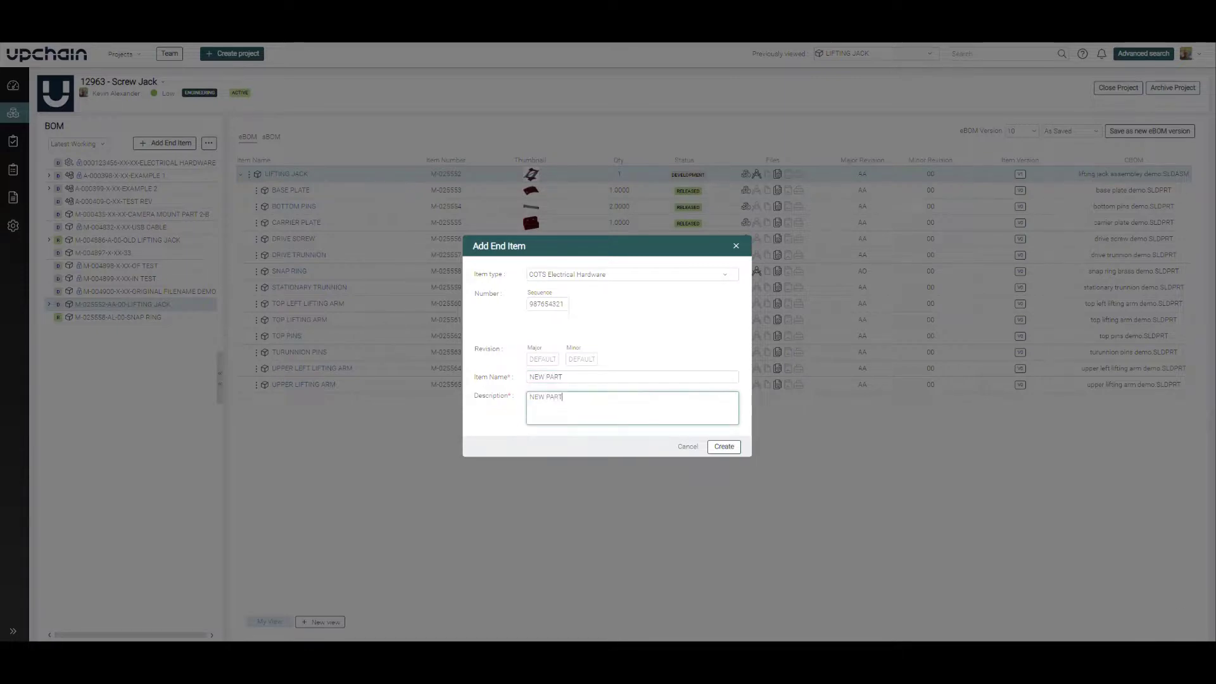
{"action": "left_click", "coordinate": [717, 447]}
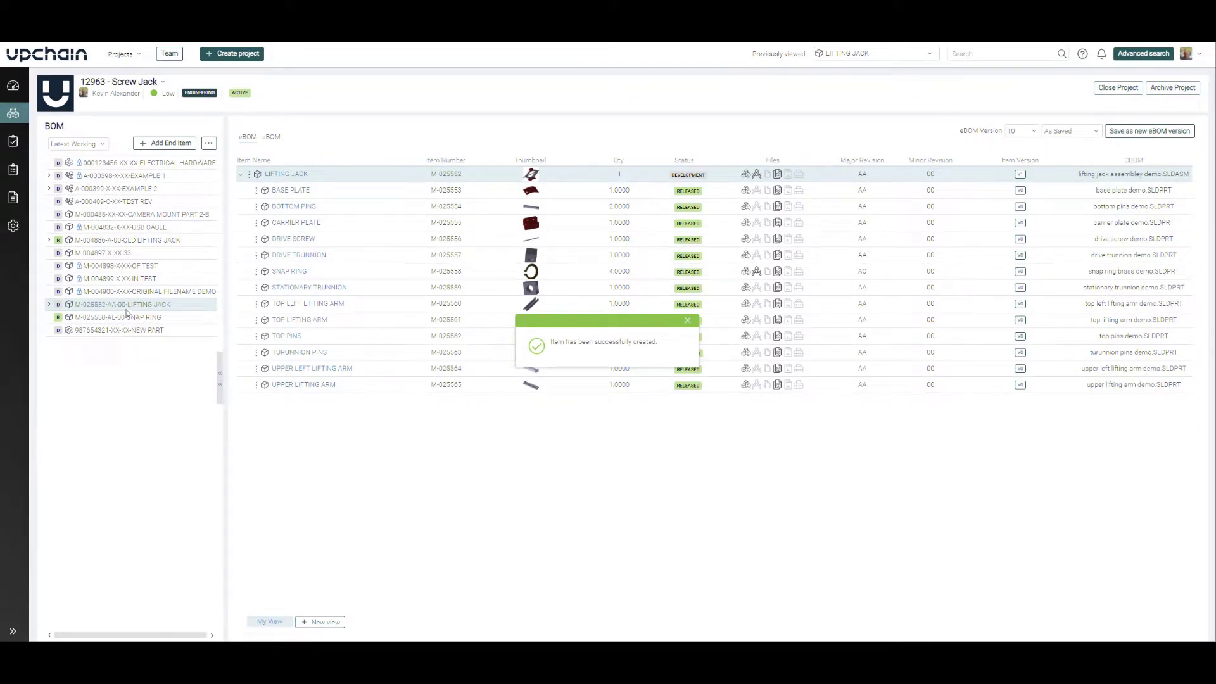
{"action": "left_click", "coordinate": [101, 331]}
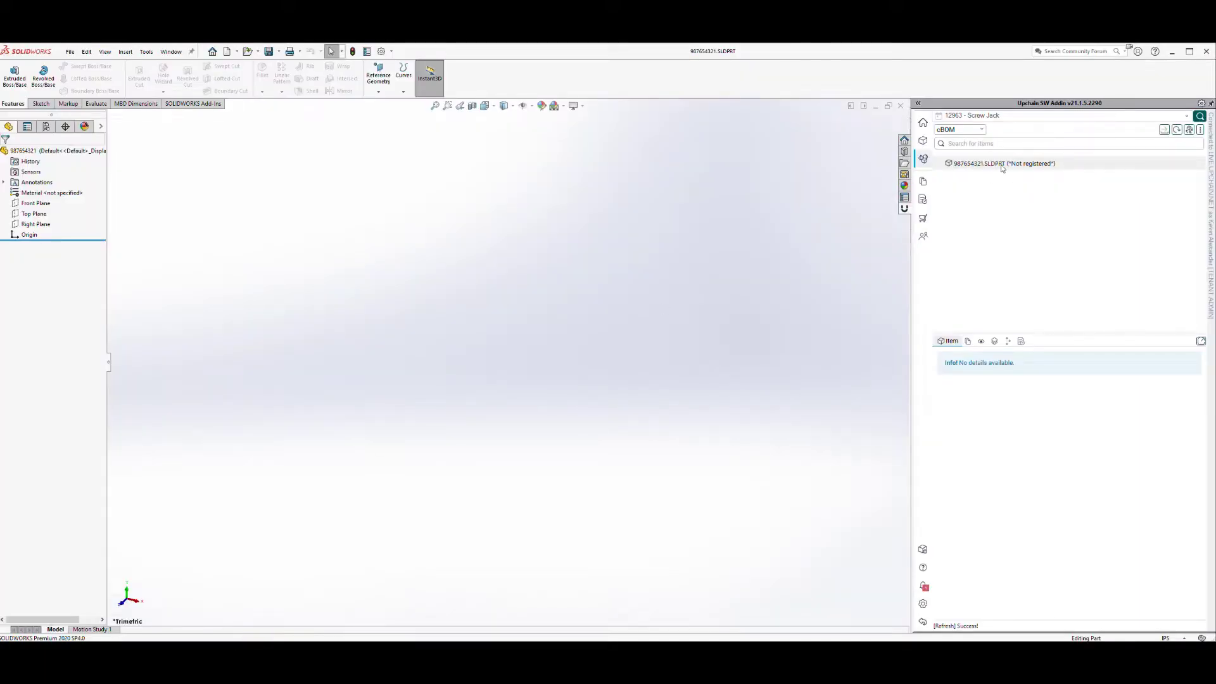
- Switch to SOLIDWORKS and use Find Item on 987654321.SLDPRT to search for item number 987654321 and pick the matching item
{"action": "right_click", "coordinate": [1001, 166]}
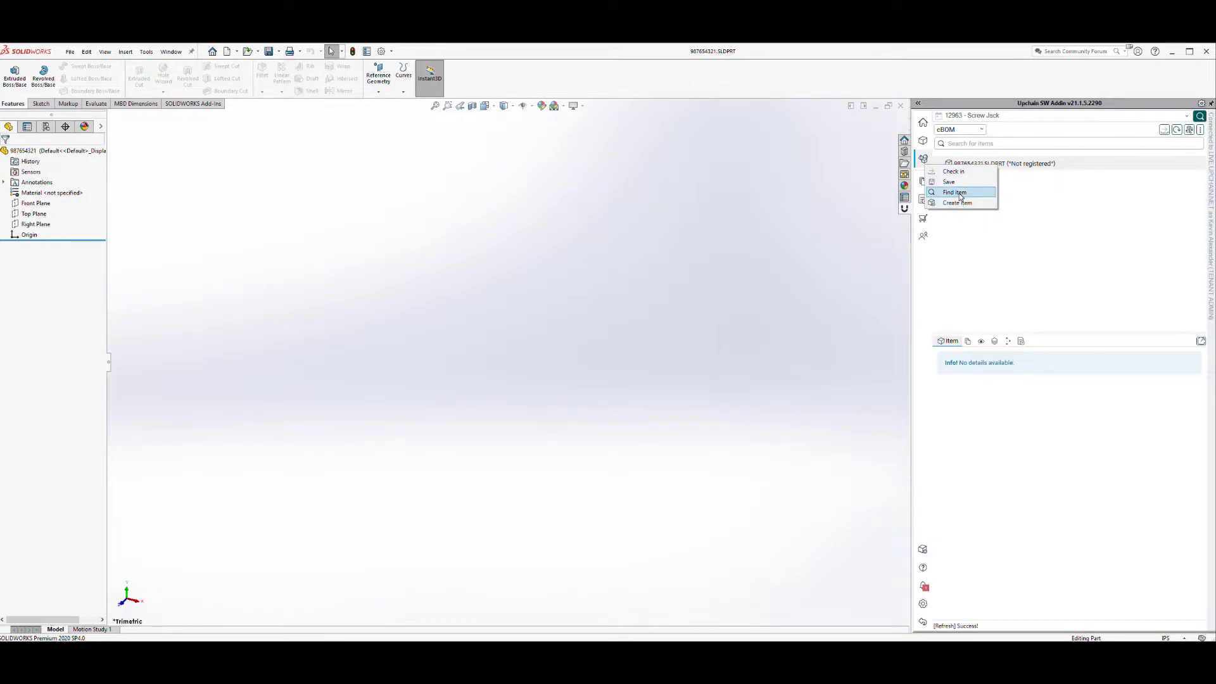
{"action": "key", "text": "Return"}
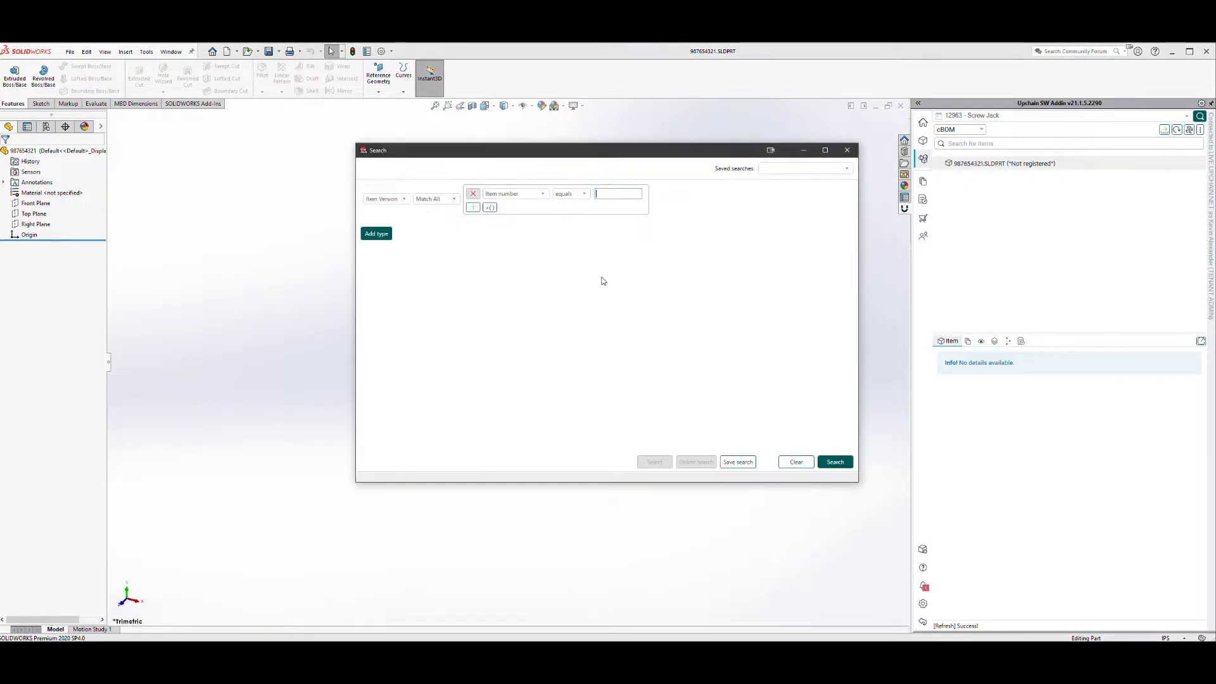
{"action": "type", "text": "987654321"}
{"action": "left_click", "coordinate": [835, 462]}
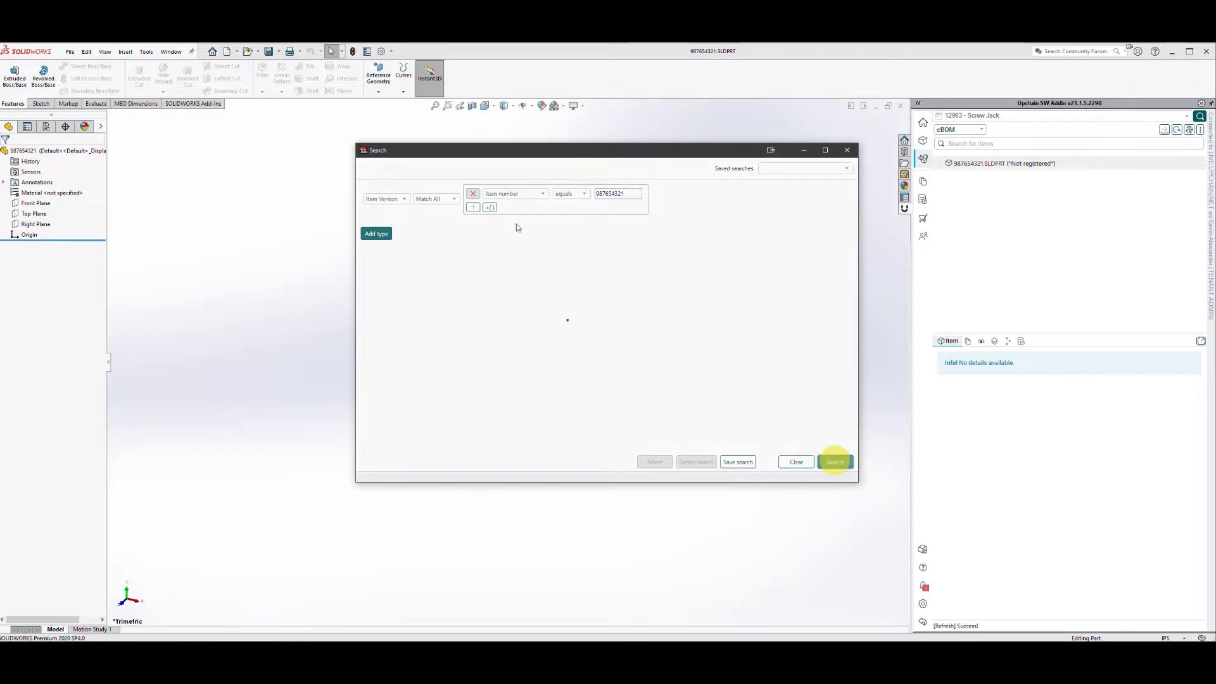
{"action": "left_click", "coordinate": [391, 324]}
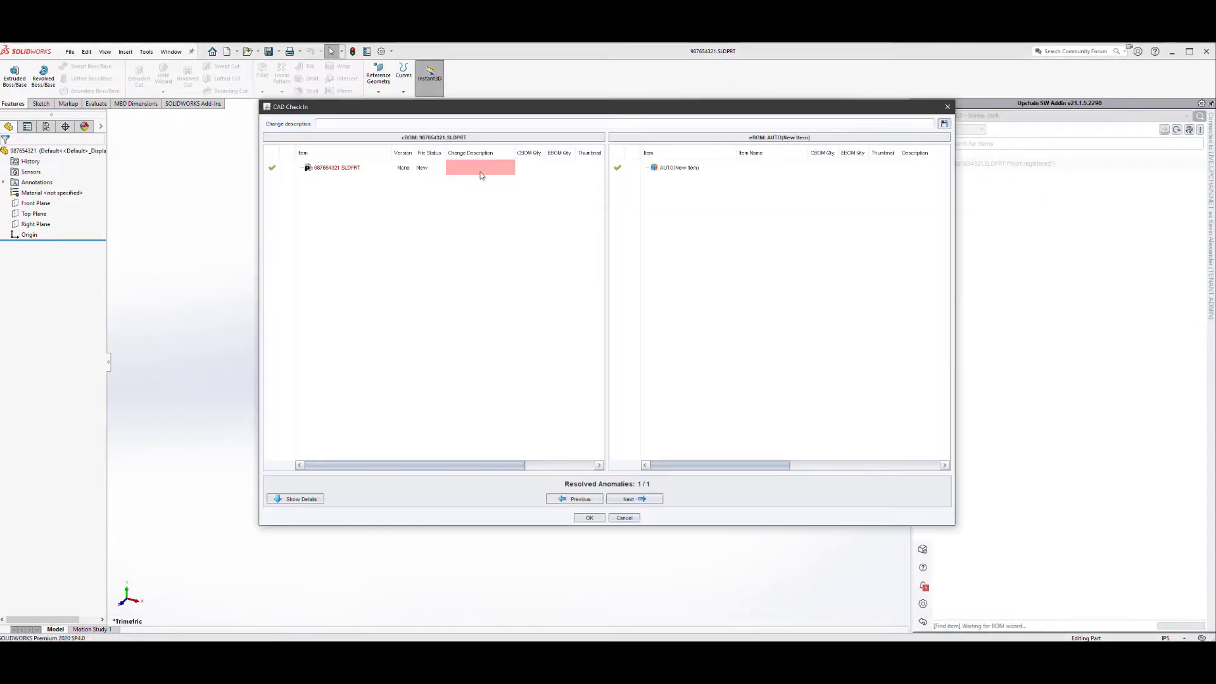
- Check in 987654321.SLDPRT with the change description CHECKIN
{"action": "type", "text": "CHECKING"}
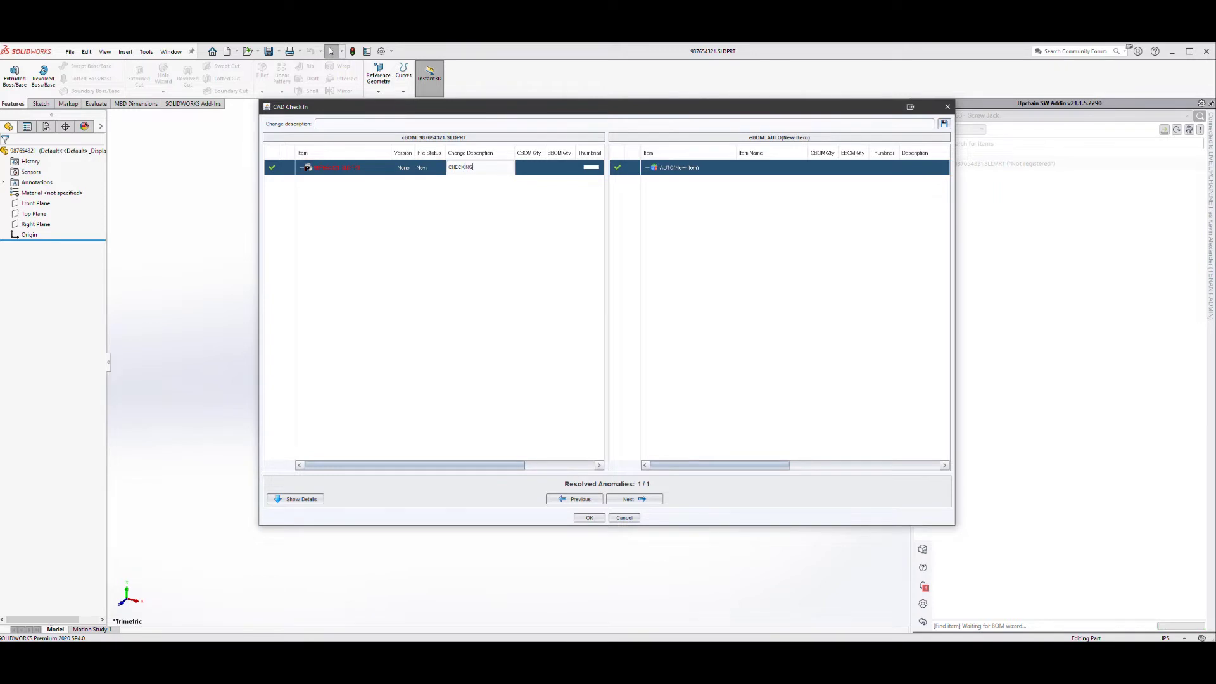
{"action": "key", "text": "BackSpace"}
{"action": "key", "text": "Return"}
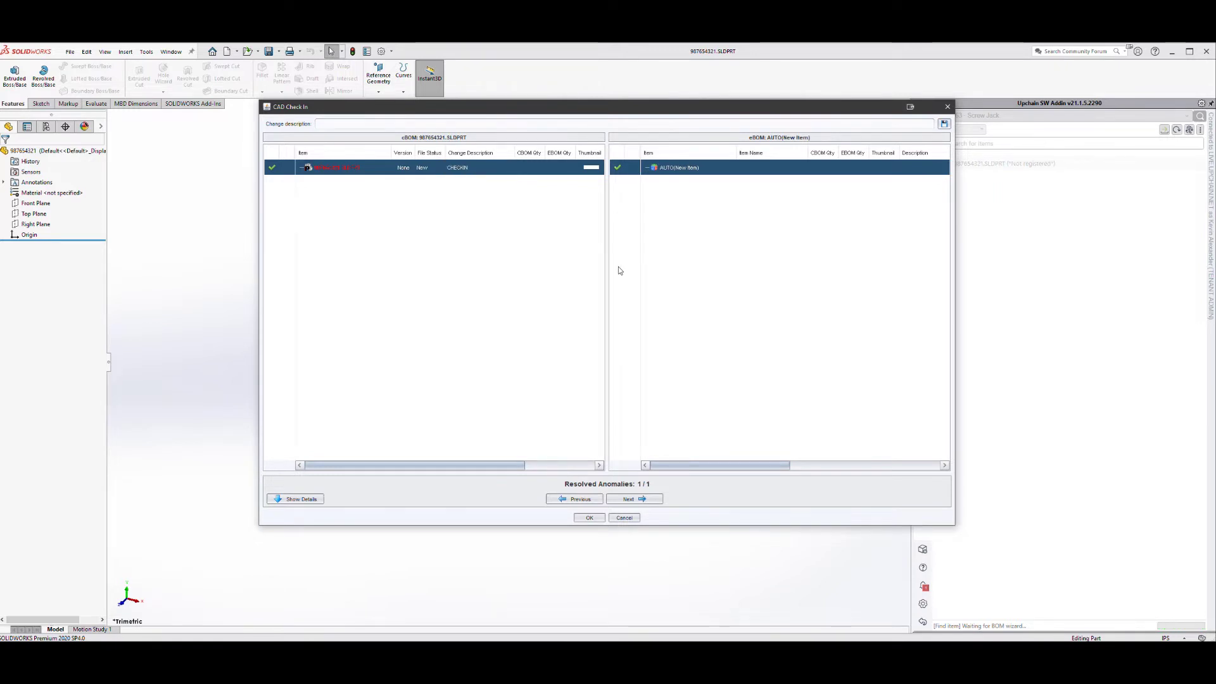
{"action": "left_click", "coordinate": [589, 517]}
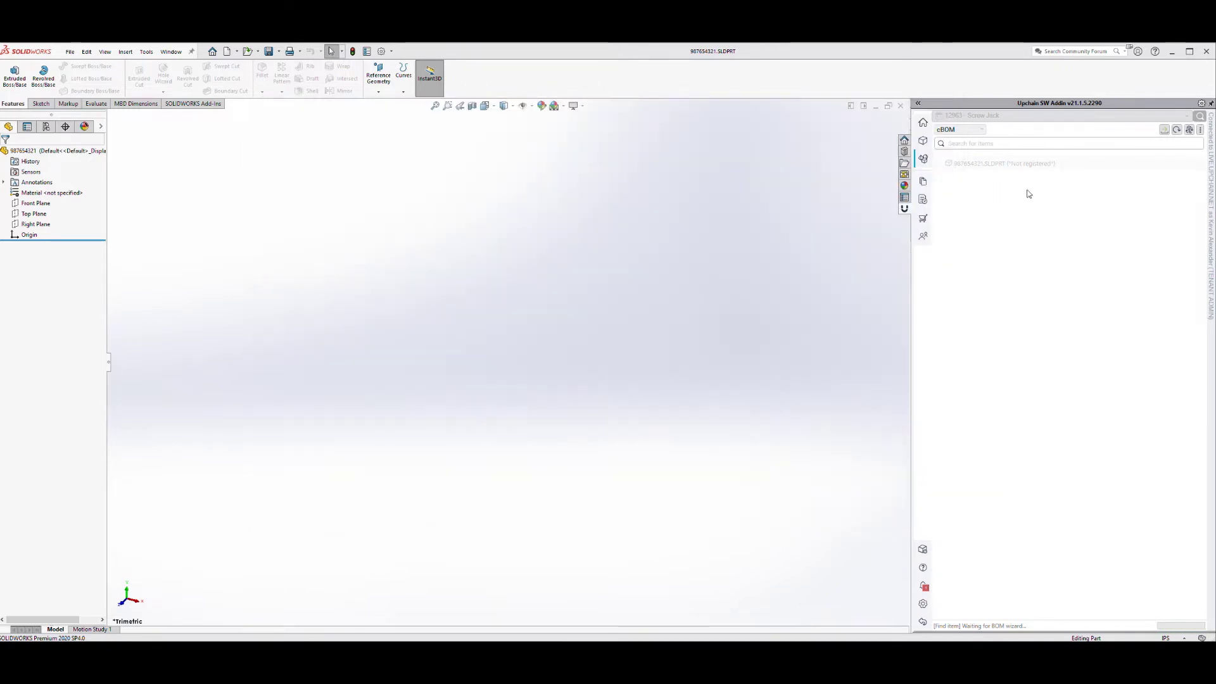